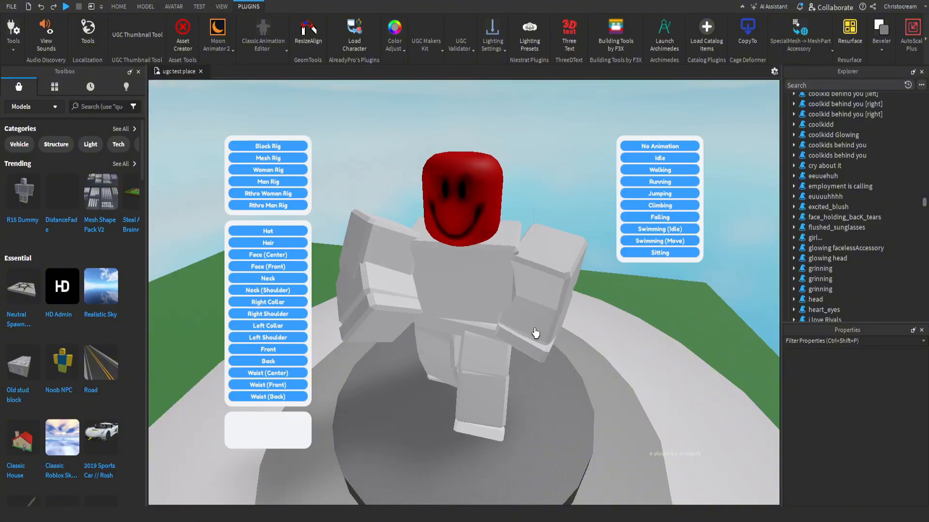
{"action": "left_click_drag", "start_coordinate": [535, 334], "coordinate": [637, 348]}
{"action": "right_click_drag", "start_coordinate": [637, 349], "coordinate": [579, 338]}
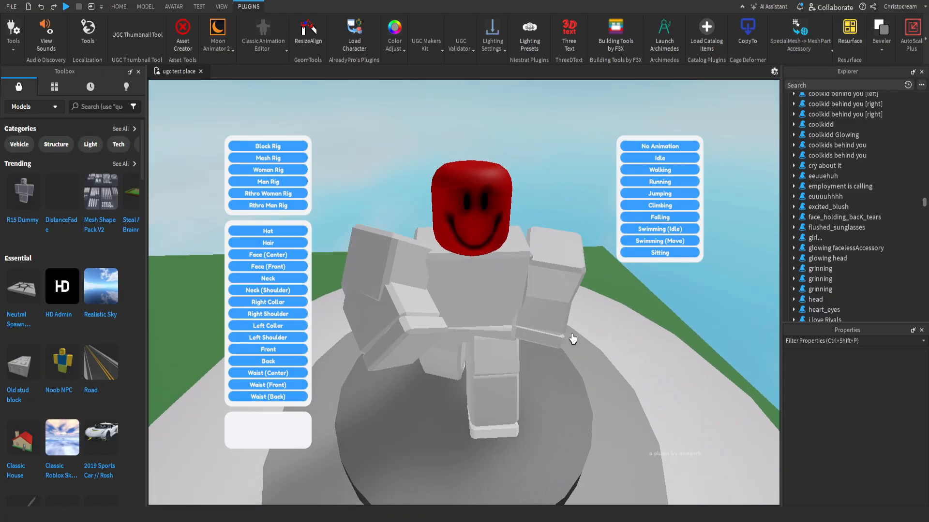
{"action": "right_click_drag", "start_coordinate": [452, 321], "coordinate": [581, 331]}
Step: Switch to Discord and look up the Hat Head Template .obj and .rbxm files in the general channel and its pinned messages
{"action": "key", "text": "alt+Tab"}
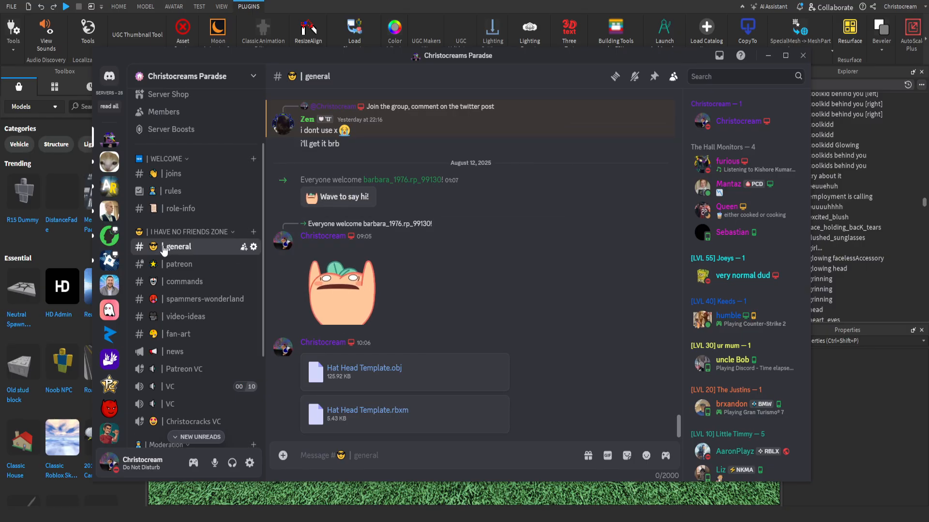
{"action": "left_click", "coordinate": [654, 78]}
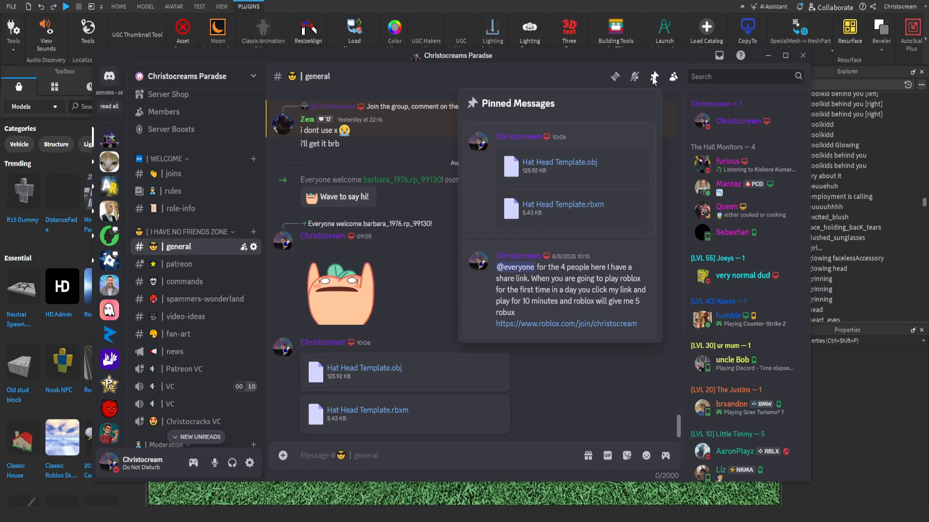
{"action": "left_click_drag", "start_coordinate": [511, 168], "coordinate": [623, 220]}
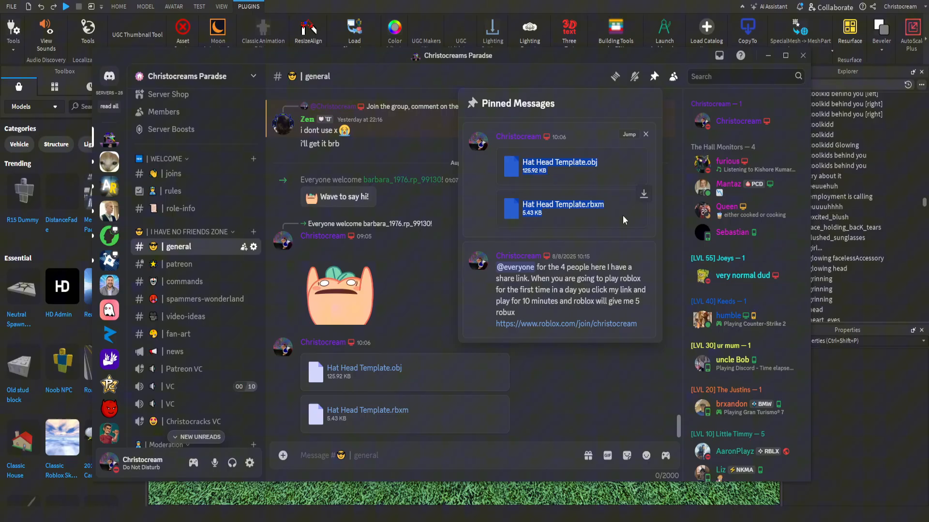
{"action": "left_click", "coordinate": [495, 205]}
{"action": "left_click", "coordinate": [401, 274]}
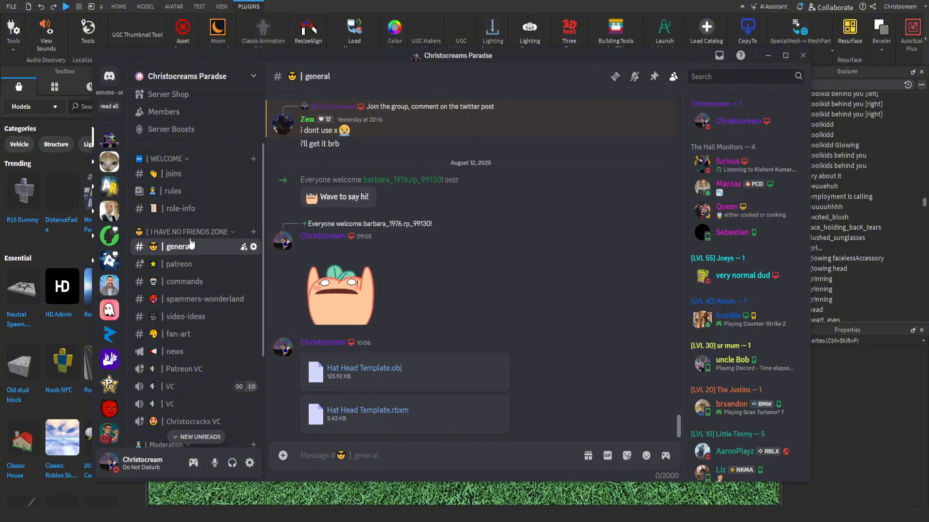
{"action": "scroll", "coordinate": [179, 251], "scroll_direction": "down", "scroll_amount": 3}
{"action": "scroll", "coordinate": [194, 217], "scroll_direction": "up", "scroll_amount": 3}
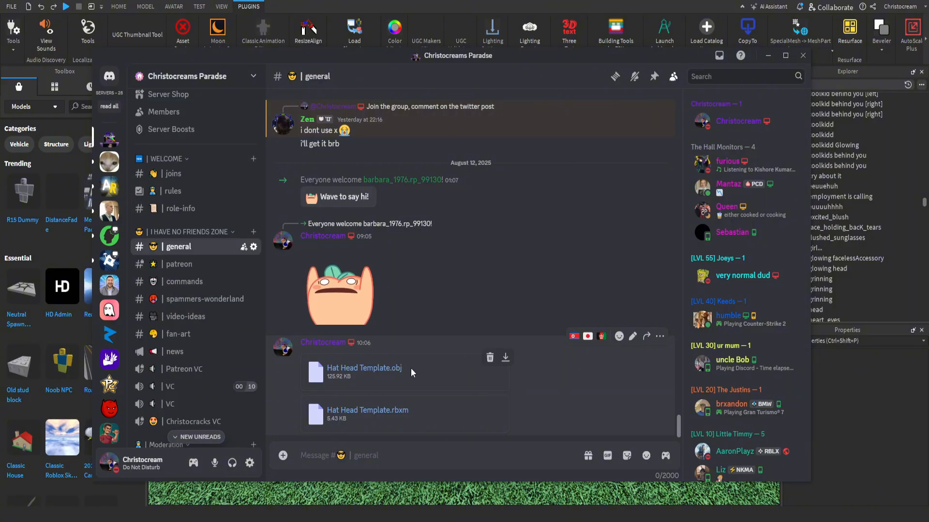
{"action": "left_click_drag", "start_coordinate": [407, 411], "coordinate": [383, 418]}
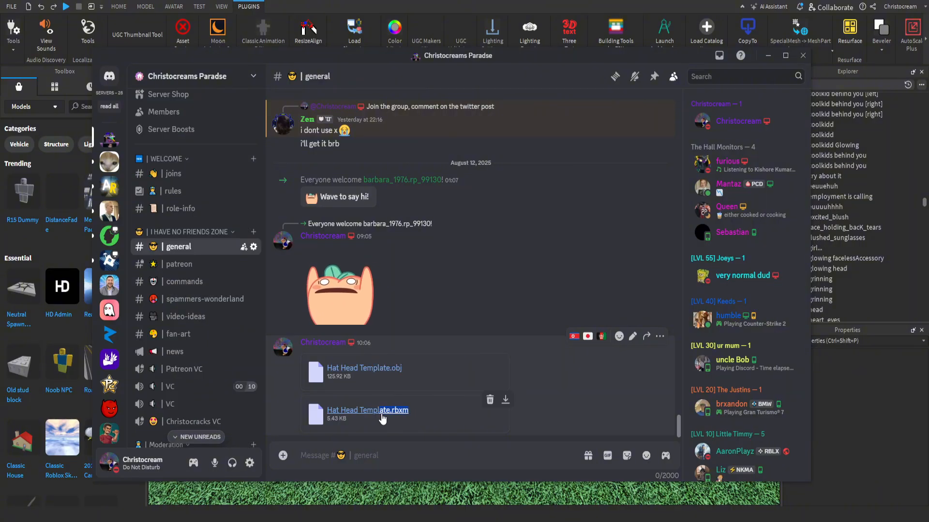
Step: Insert Hat Head Template.rbxm from the UGC Hats folder in File Explorer into the open Roblox Studio place
{"action": "key", "text": "ctrl+p"}
{"action": "left_click", "coordinate": [643, 152]}
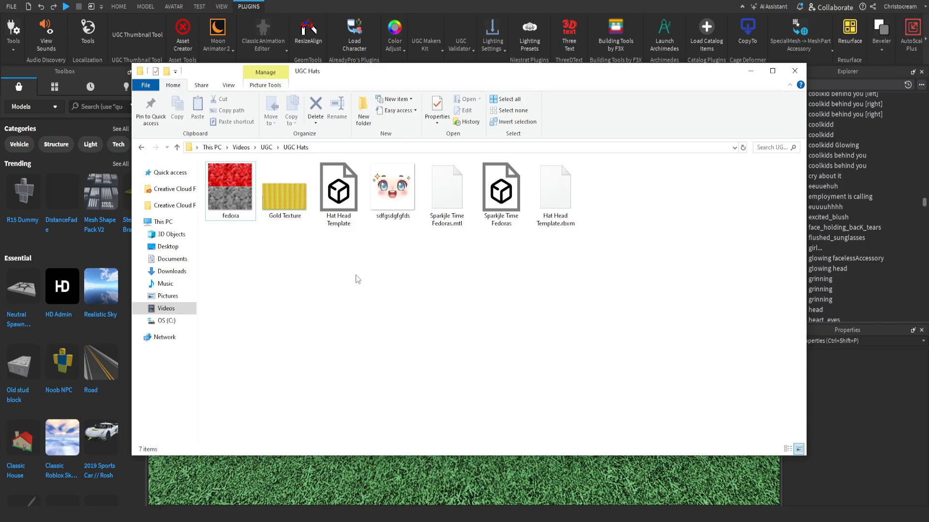
{"action": "left_click", "coordinate": [555, 208]}
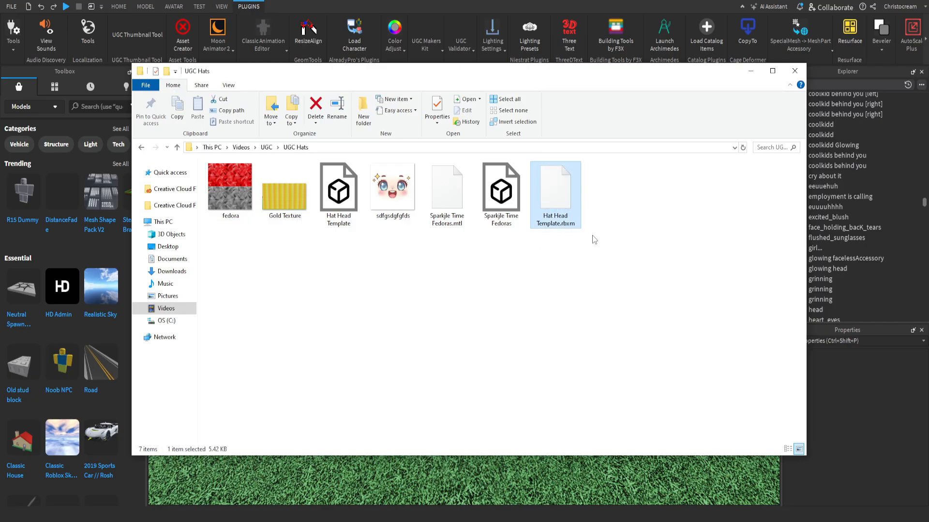
{"action": "left_click_drag", "start_coordinate": [562, 204], "coordinate": [544, 487]}
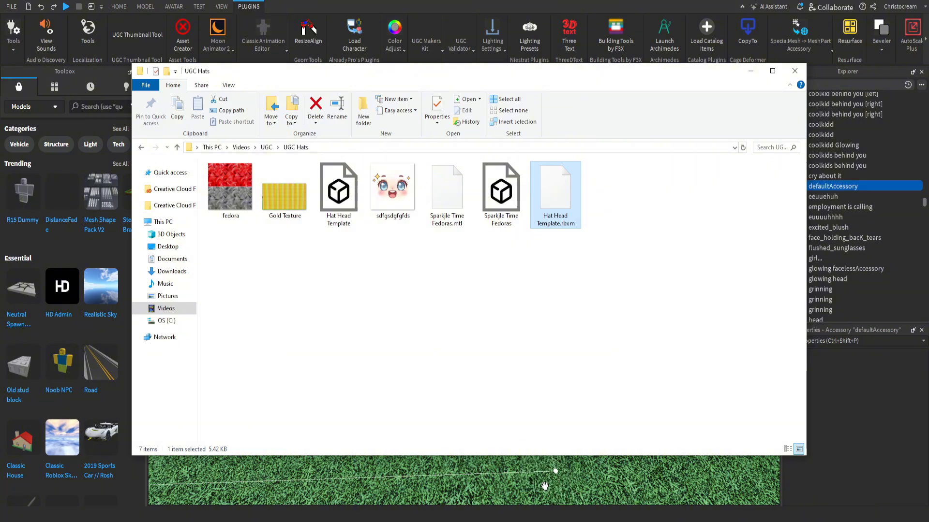
{"action": "left_click", "coordinate": [746, 75]}
{"action": "key", "text": "f"}
{"action": "right_click_drag", "start_coordinate": [591, 222], "coordinate": [581, 237]}
Step: Expand defaultAccessory and preview it in the UGC Thumbnail Tool
{"action": "left_click", "coordinate": [794, 186]}
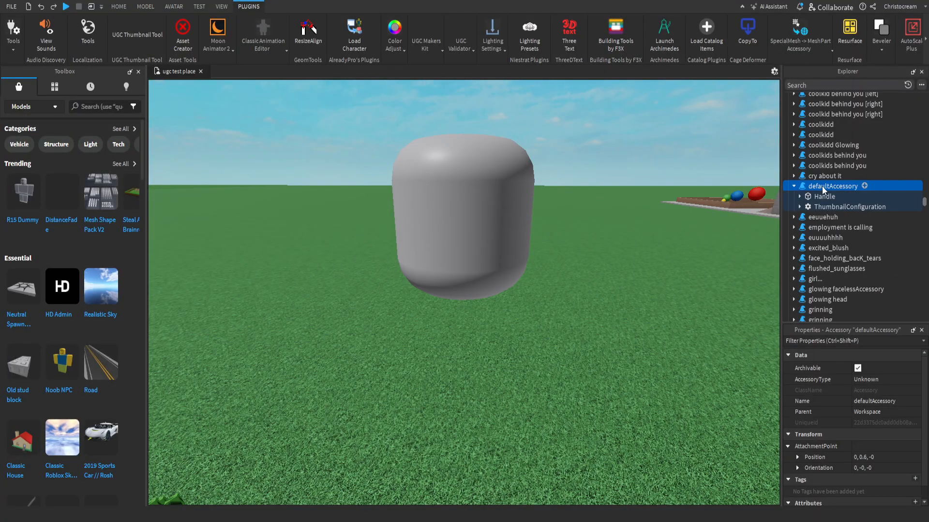
{"action": "left_click", "coordinate": [433, 88]}
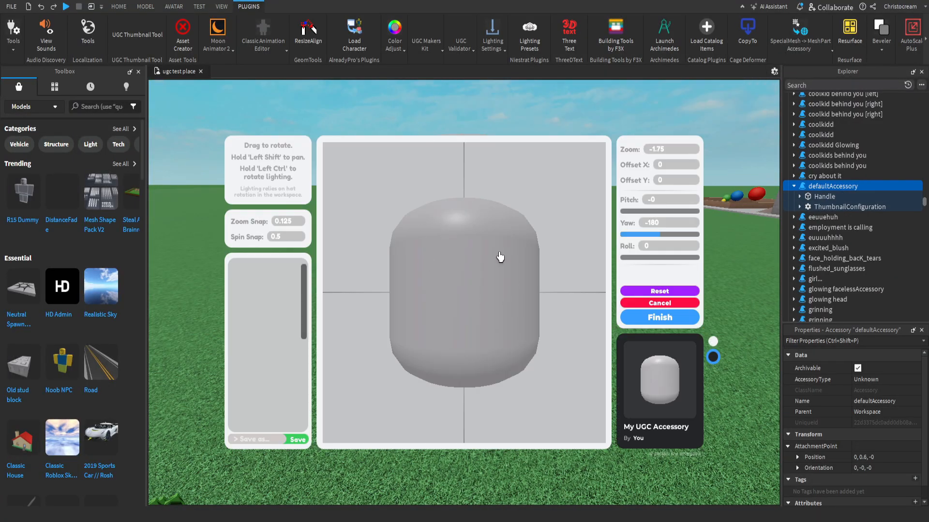
{"action": "left_click", "coordinate": [659, 317]}
Step: Upload the sdfgsdgfgfds face image from the UGC Hats folder as the TextureId of the SpecialMesh inside defaultAccessory's Handle
{"action": "left_click", "coordinate": [800, 196]}
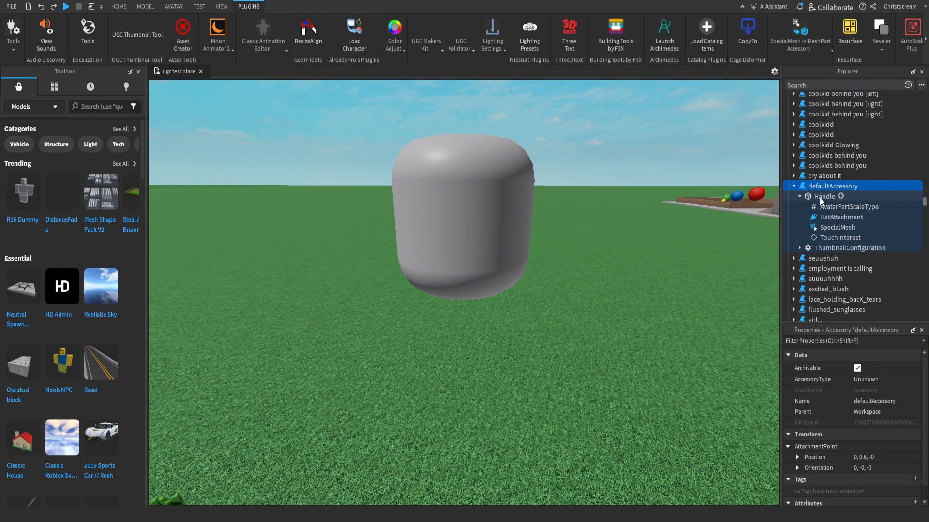
{"action": "left_click", "coordinate": [828, 227]}
{"action": "left_click", "coordinate": [863, 454]}
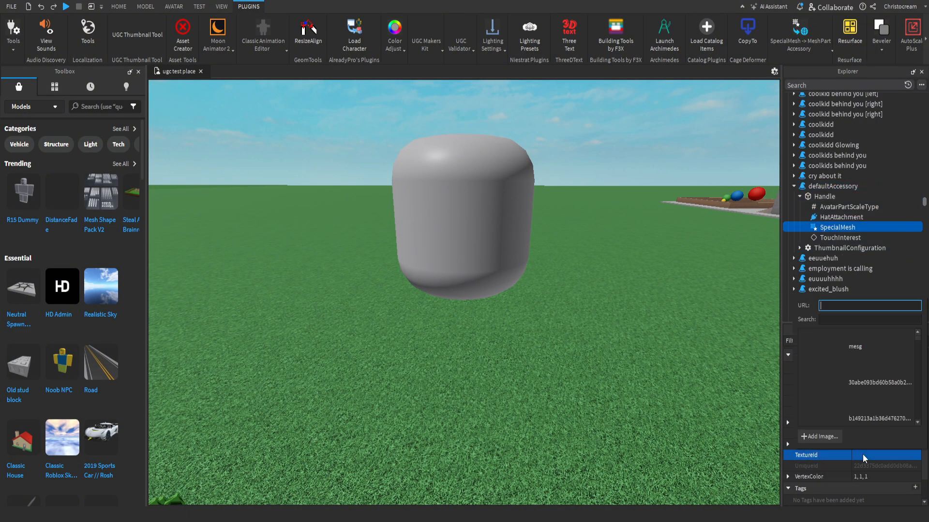
{"action": "left_click", "coordinate": [821, 379]}
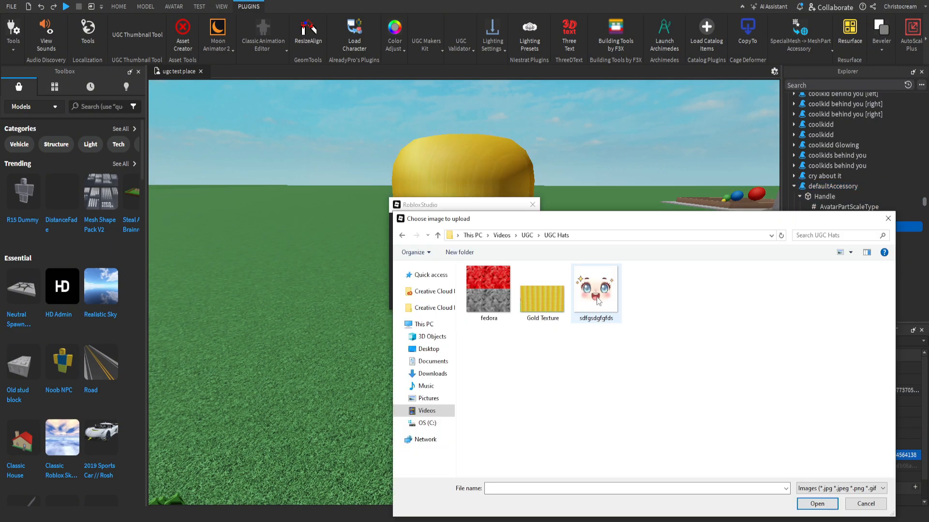
{"action": "double_click", "coordinate": [597, 292]}
{"action": "left_click", "coordinate": [437, 297]}
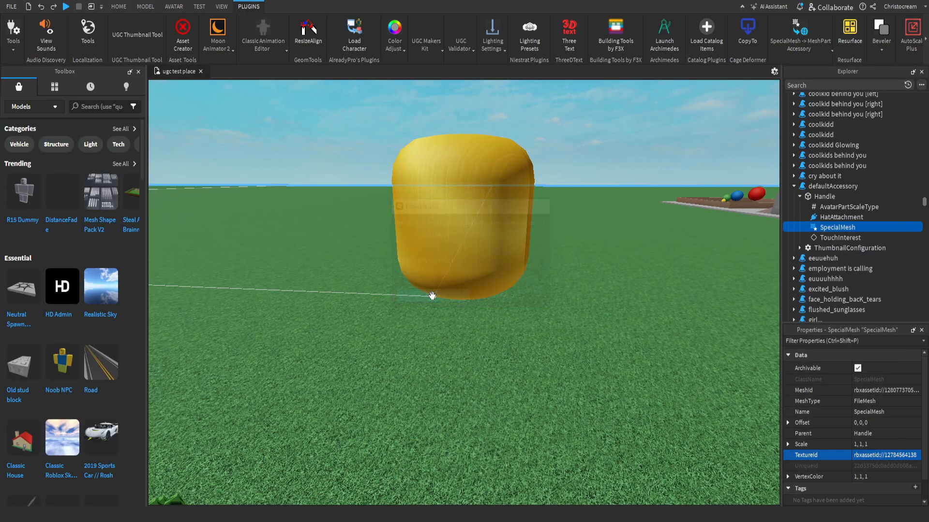
{"action": "scroll", "coordinate": [575, 181], "scroll_direction": "up", "scroll_amount": 10}
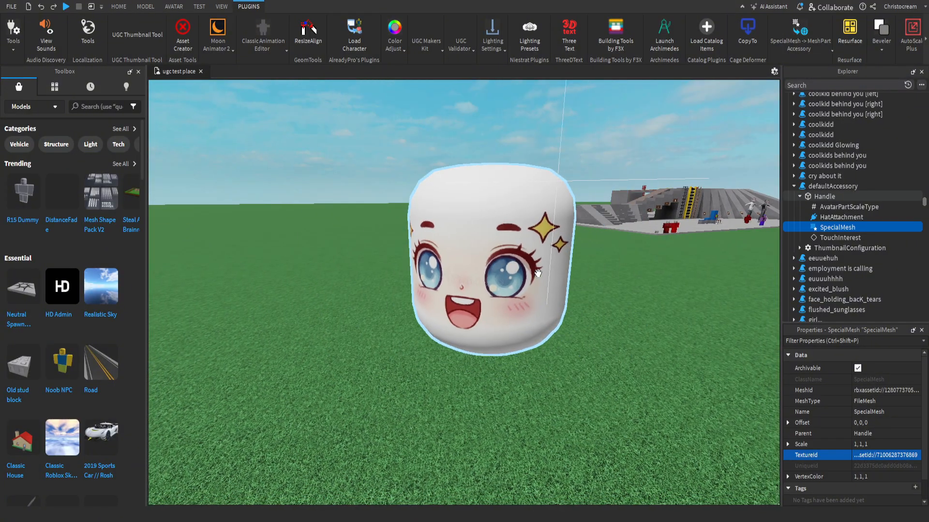
Step: Preview the textured defaultAccessory in the UGC Thumbnail Tool and inspect the face on the head in the scene
{"action": "left_click", "coordinate": [435, 174]}
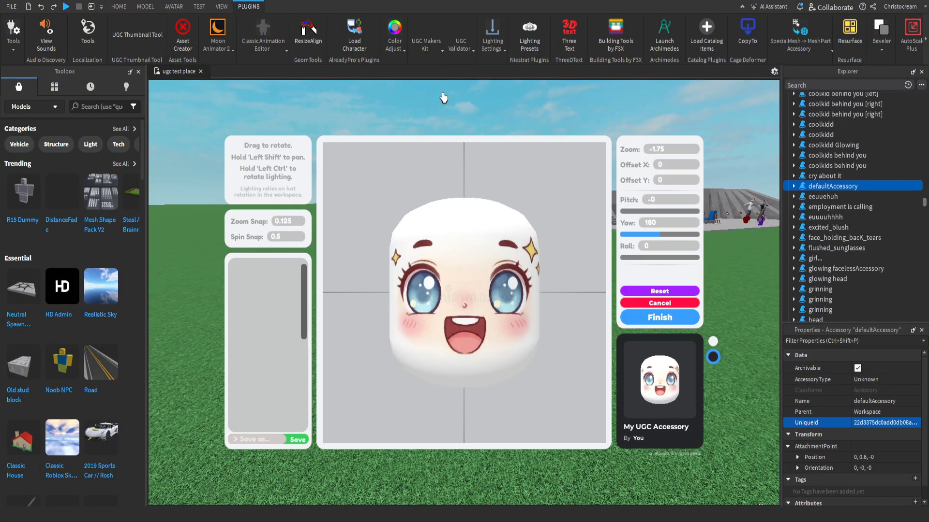
{"action": "left_click", "coordinate": [659, 318]}
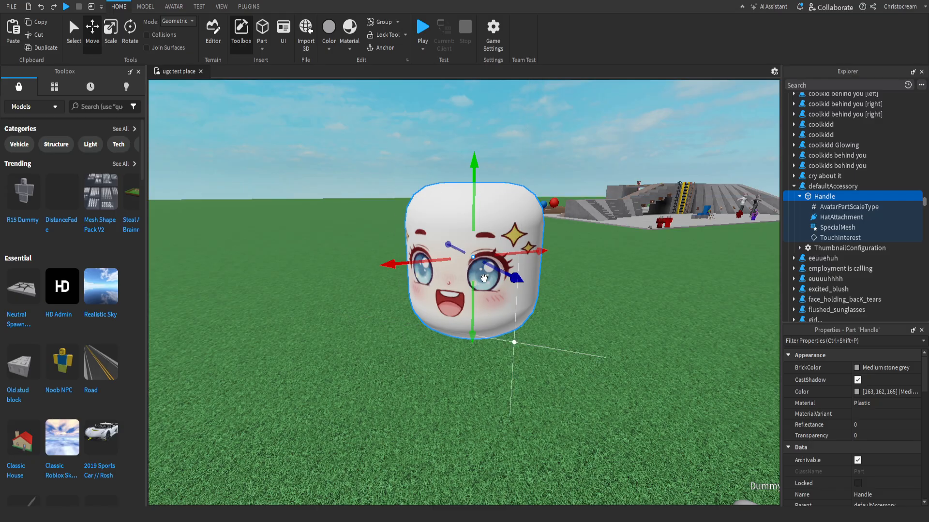
{"action": "scroll", "coordinate": [578, 227], "scroll_direction": "down", "scroll_amount": 5}
{"action": "scroll", "coordinate": [577, 226], "scroll_direction": "up", "scroll_amount": 7}
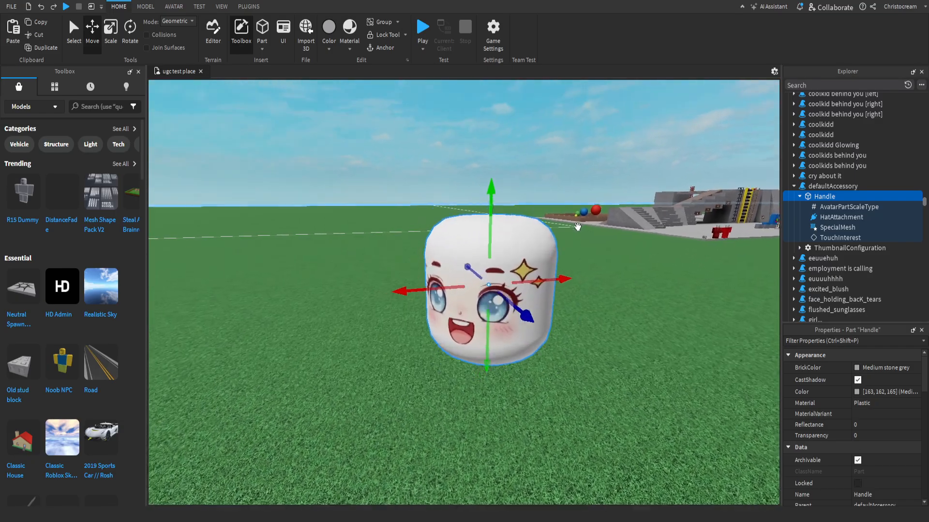
{"action": "scroll", "coordinate": [578, 227], "scroll_direction": "down", "scroll_amount": 5}
{"action": "scroll", "coordinate": [577, 227], "scroll_direction": "up", "scroll_amount": 5}
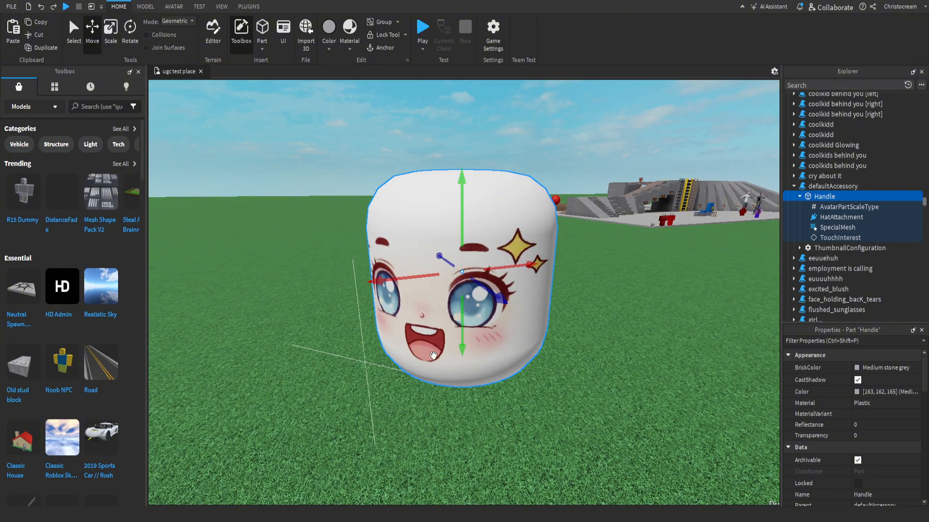
Step: Remove the face texture from the defaultAccessory head
{"action": "scroll", "coordinate": [451, 235], "scroll_direction": "down", "scroll_amount": 2}
{"action": "key", "text": "Delete"}
{"action": "right_click_drag", "start_coordinate": [540, 162], "coordinate": [538, 161]}
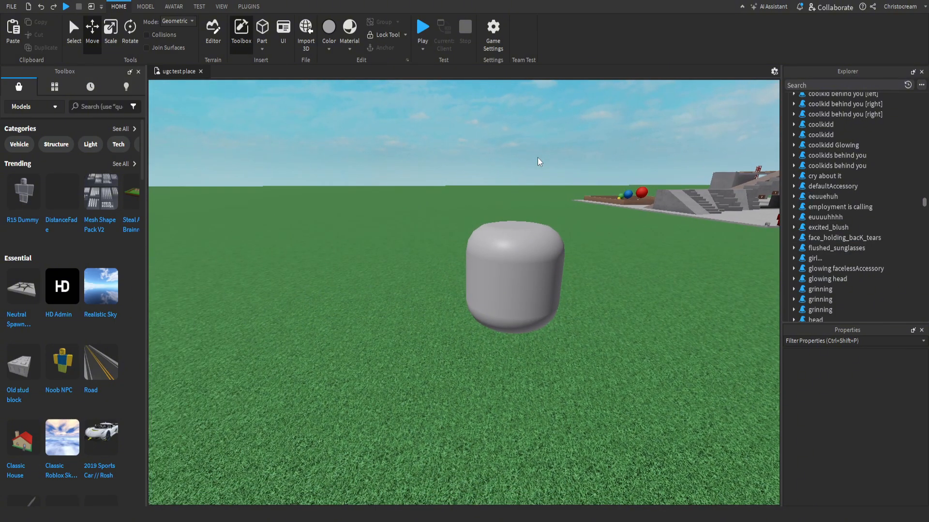
Step: Import the Hat Head Template mesh file from the UGC Hats folder into the workspace as a model and close the import queue
{"action": "left_click", "coordinate": [305, 30]}
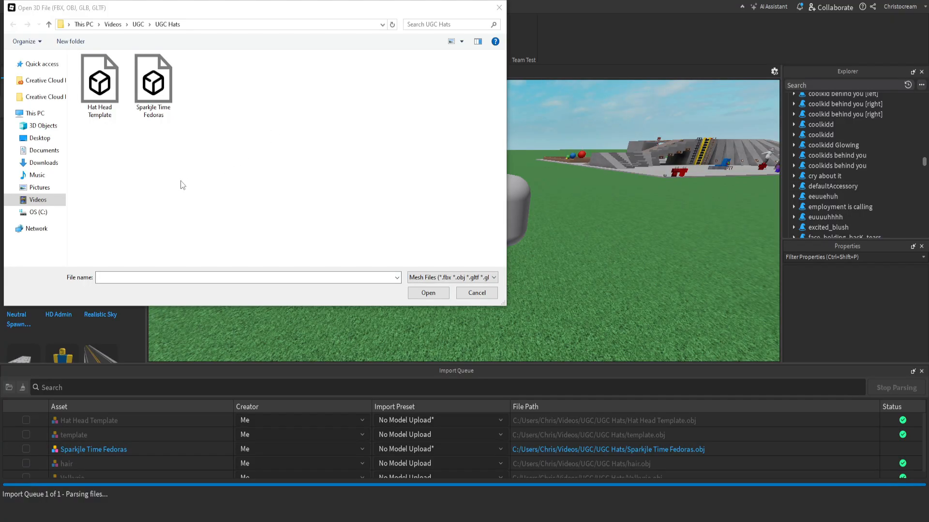
{"action": "left_click", "coordinate": [497, 6]}
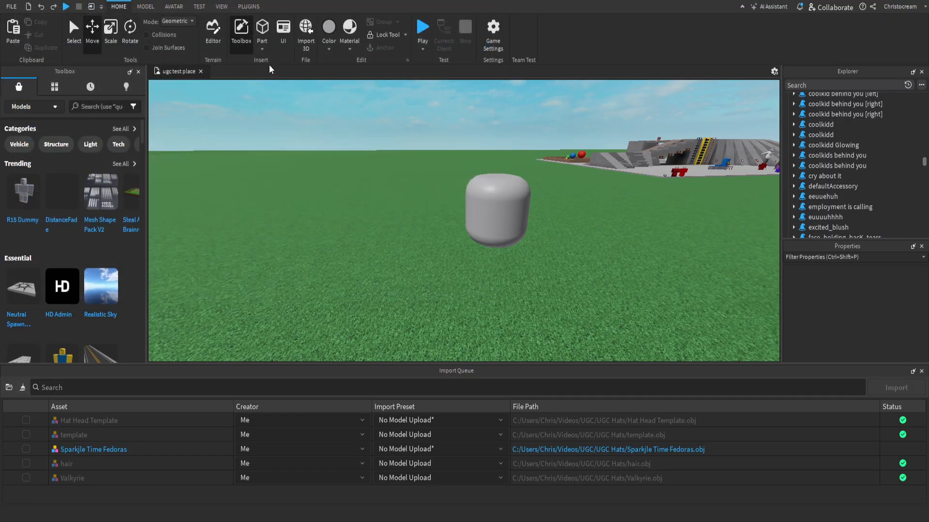
{"action": "left_click", "coordinate": [306, 30]}
{"action": "left_click", "coordinate": [96, 97]}
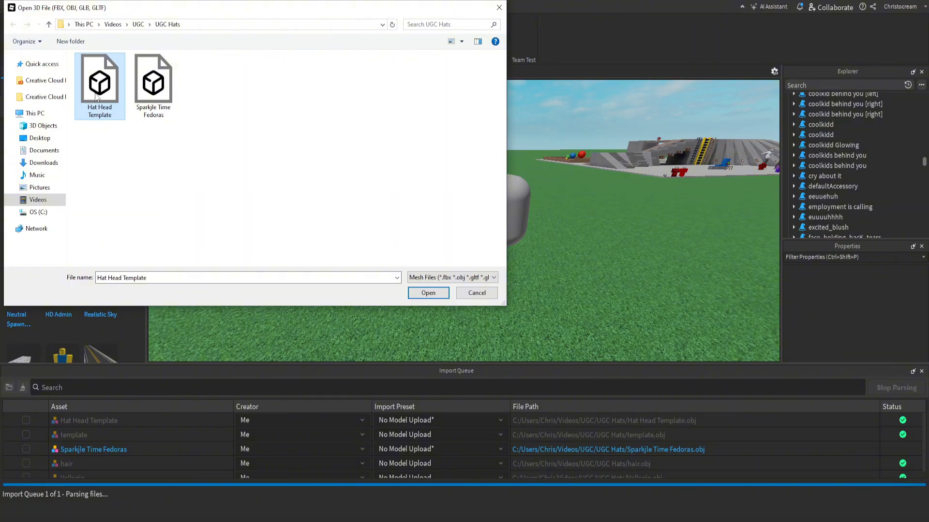
{"action": "left_click", "coordinate": [431, 293]}
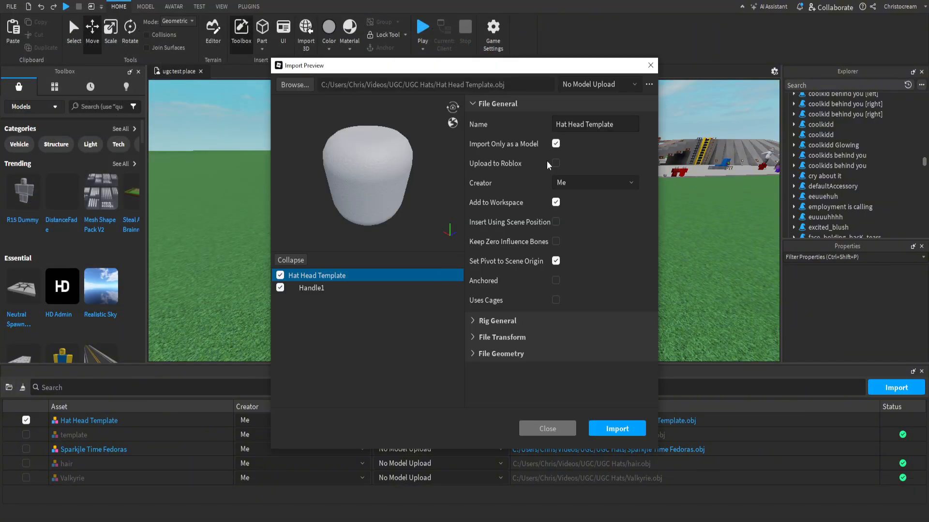
{"action": "left_click", "coordinate": [555, 164]}
{"action": "left_click", "coordinate": [556, 164]}
{"action": "left_click", "coordinate": [617, 428]}
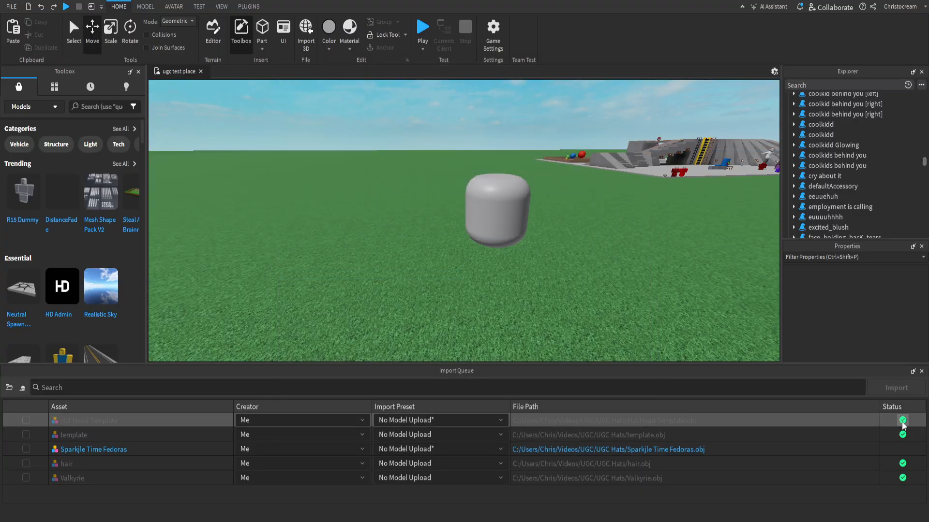
{"action": "left_click", "coordinate": [921, 371]}
Step: Move the imported Hat Head Template model 22 studs in the negative Z direction
{"action": "scroll", "coordinate": [565, 289], "scroll_direction": "down", "scroll_amount": 5}
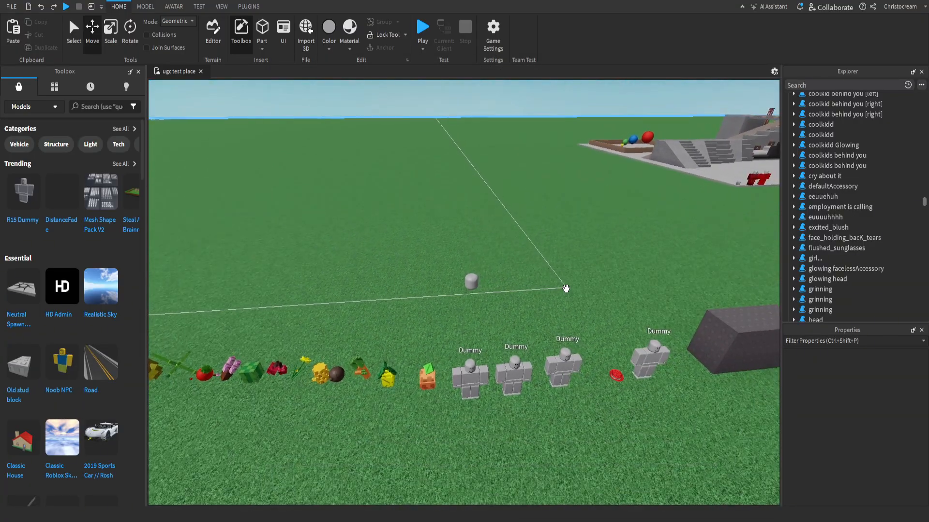
{"action": "right_click_drag", "start_coordinate": [566, 289], "coordinate": [314, 319]}
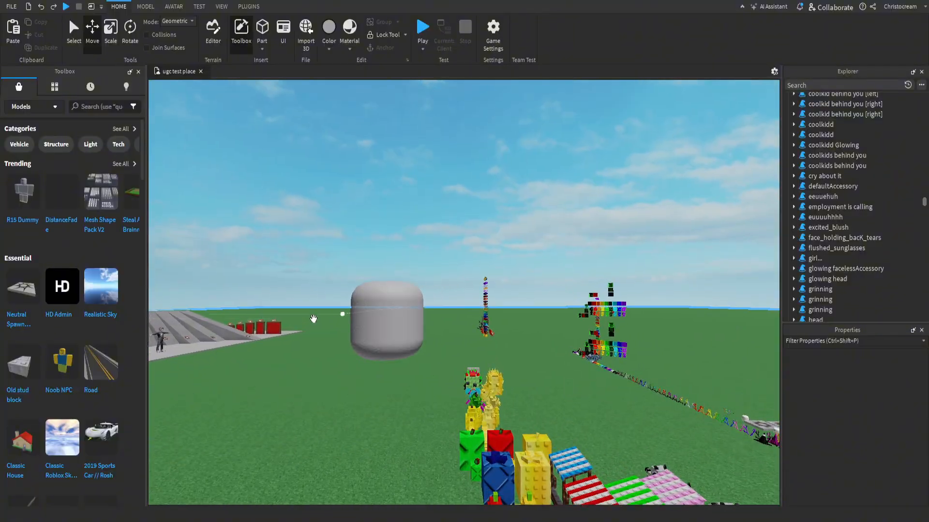
{"action": "left_click", "coordinate": [382, 319]}
{"action": "scroll", "coordinate": [382, 319], "scroll_direction": "down", "scroll_amount": 5}
{"action": "right_click_drag", "start_coordinate": [382, 319], "coordinate": [437, 209]}
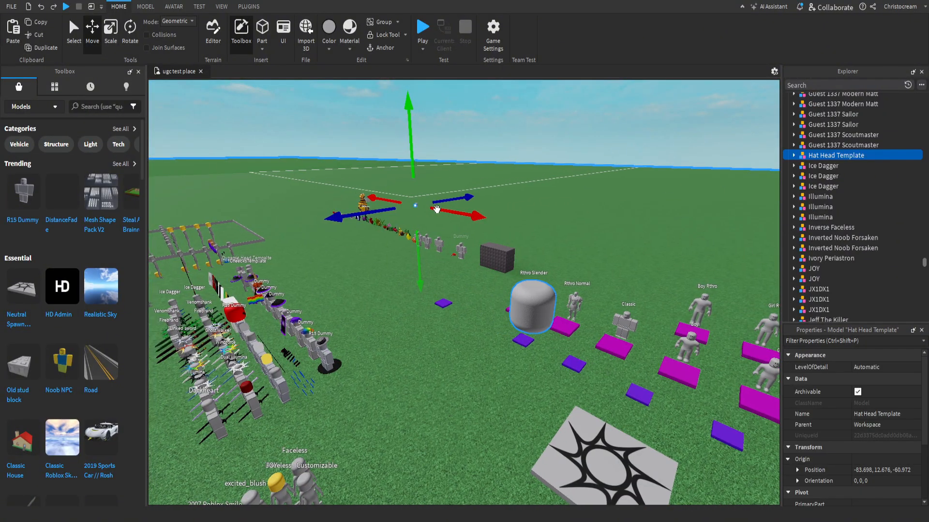
{"action": "left_click_drag", "start_coordinate": [436, 209], "coordinate": [541, 220]}
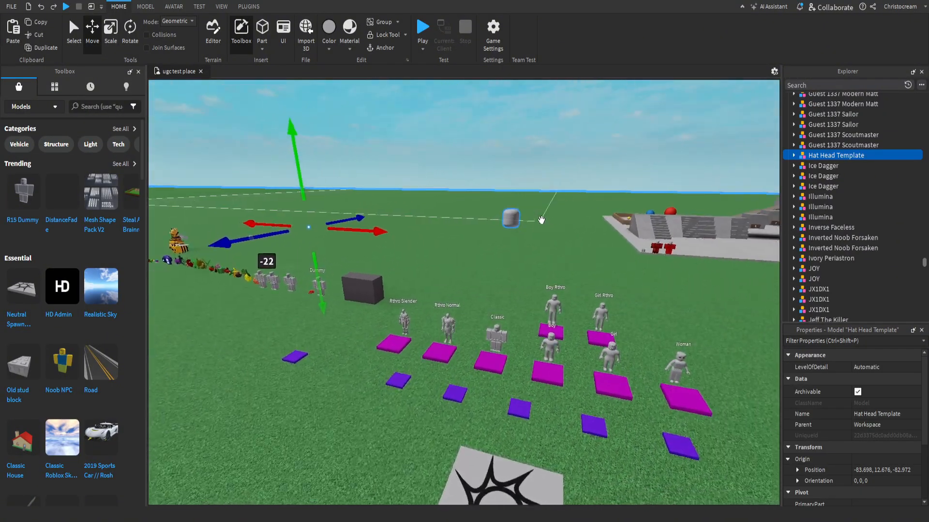
Step: Ungroup the Hat Head Template model and reset the pivot of its Handle1 mesh
{"action": "left_click", "coordinate": [794, 155]}
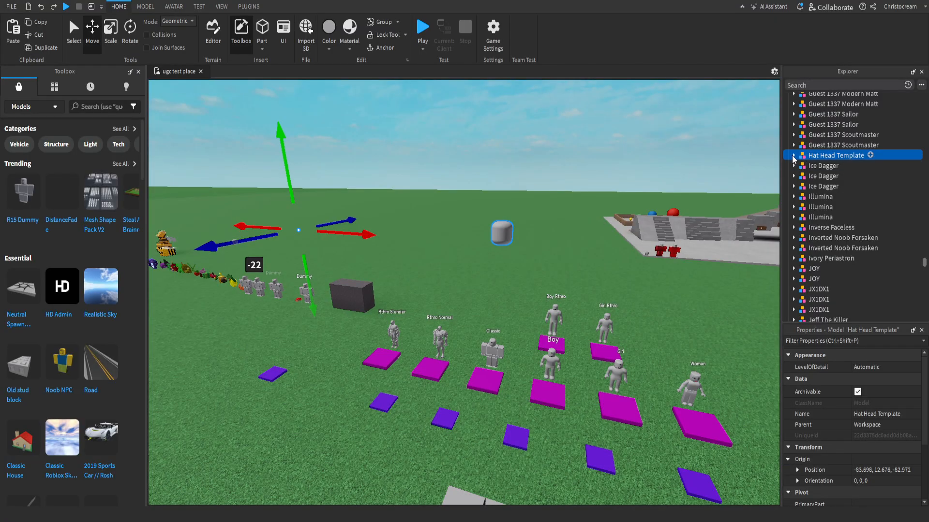
{"action": "left_click", "coordinate": [793, 156]}
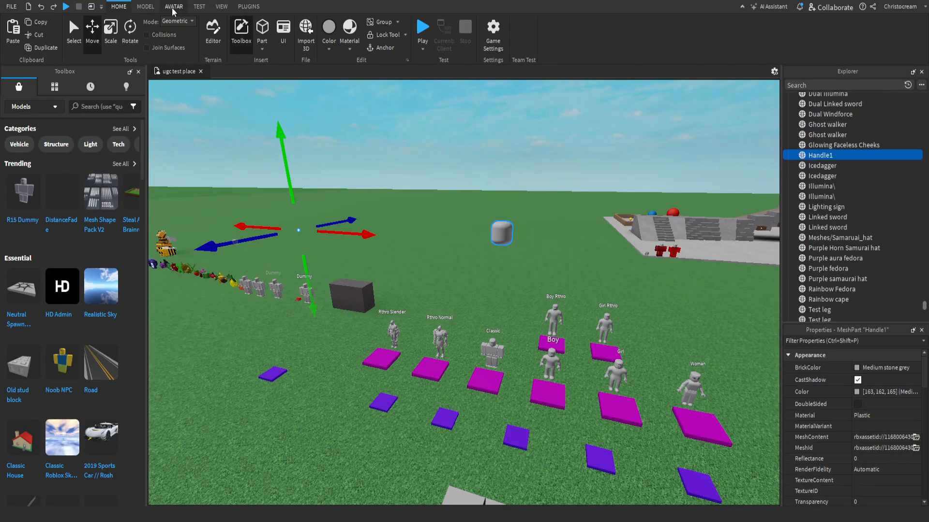
{"action": "left_click", "coordinate": [146, 7]}
{"action": "left_click", "coordinate": [261, 39]}
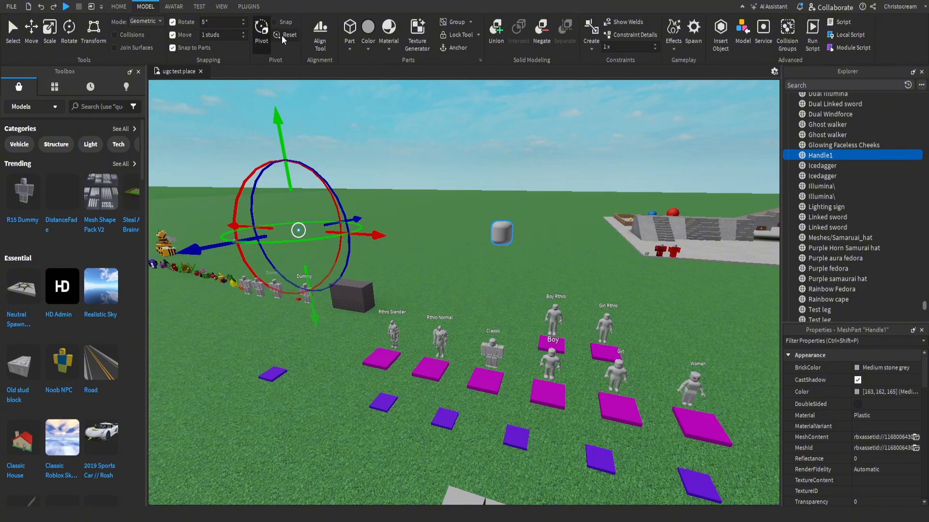
{"action": "left_click", "coordinate": [284, 35]}
{"action": "left_click", "coordinate": [260, 35]}
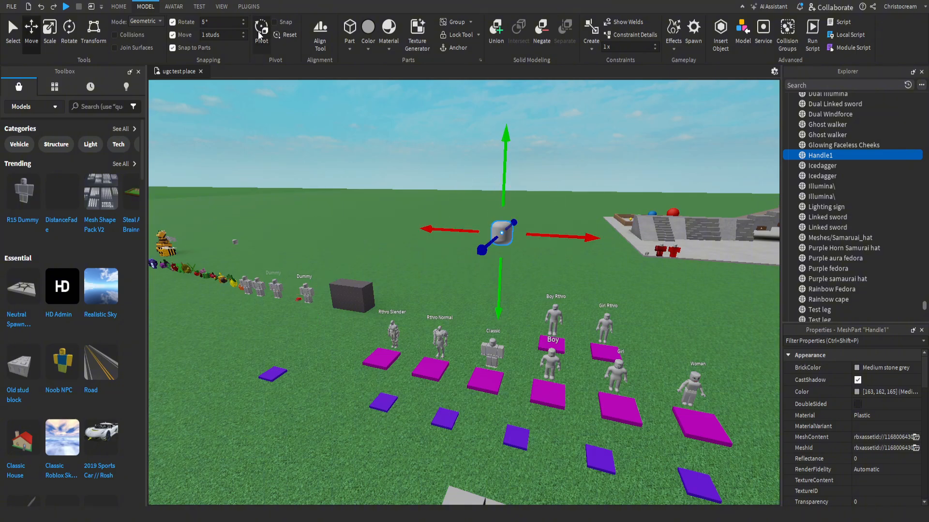
Step: Select the Head of the classic Dummy beside the imported head mesh and copy its CFrame position value
{"action": "left_click", "coordinate": [121, 7]}
{"action": "key", "text": "f"}
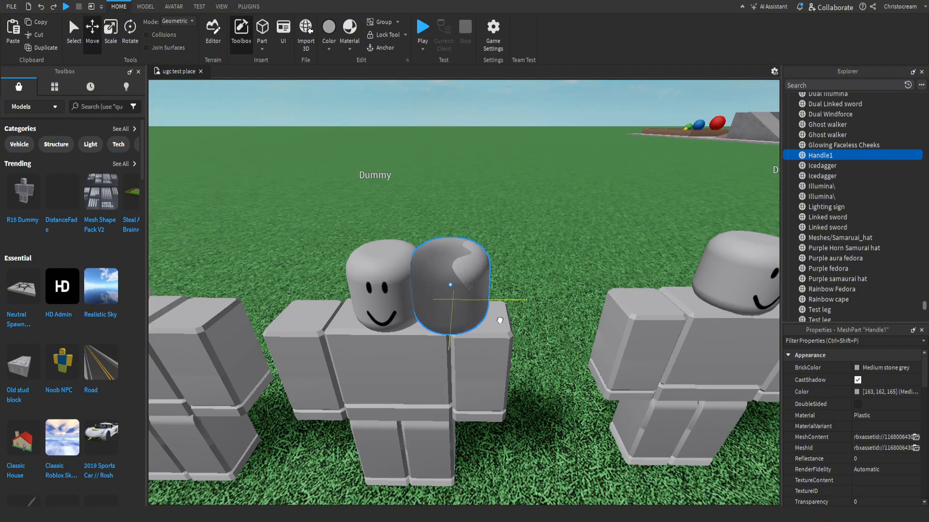
{"action": "left_click", "coordinate": [503, 338]}
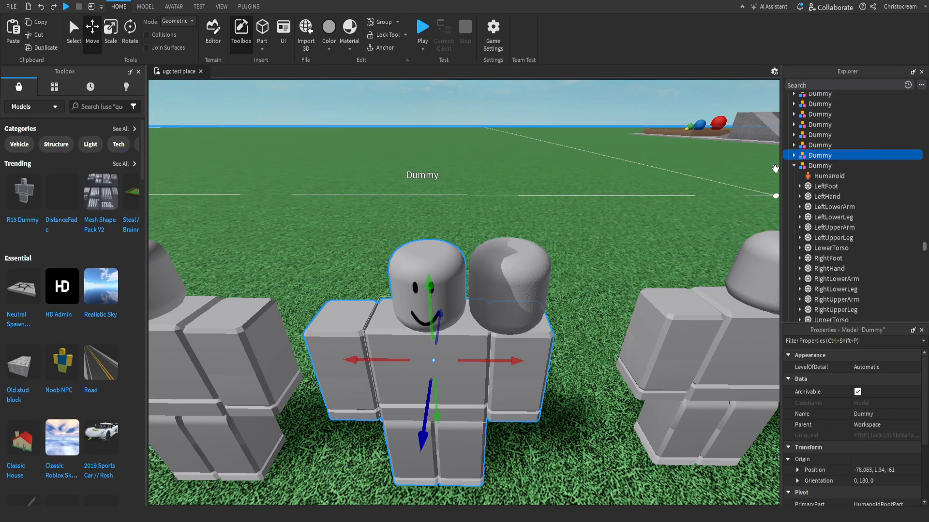
{"action": "scroll", "coordinate": [822, 193], "scroll_direction": "down", "scroll_amount": 8}
{"action": "left_click", "coordinate": [822, 165]}
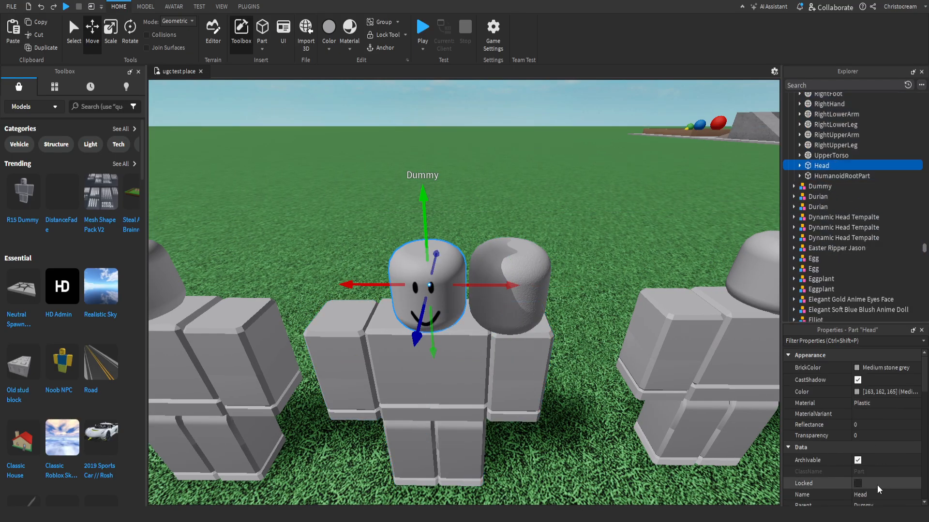
{"action": "left_click", "coordinate": [868, 420]}
{"action": "key", "text": "ctrl+c"}
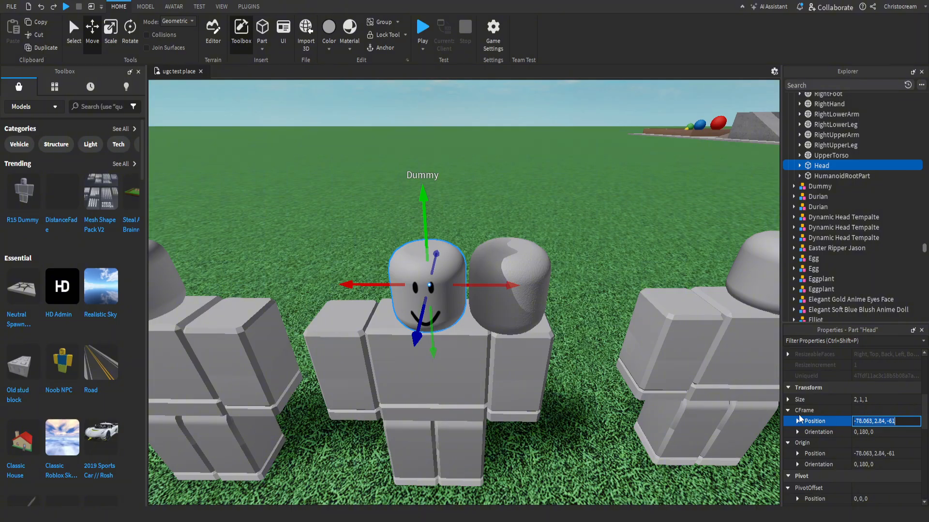
Step: Set the Handle1 mesh's CFrame position to the Dummy head's copied position, -78.063, 2.84, -61, and check how it sits on the Dummy
{"action": "left_click", "coordinate": [509, 283]}
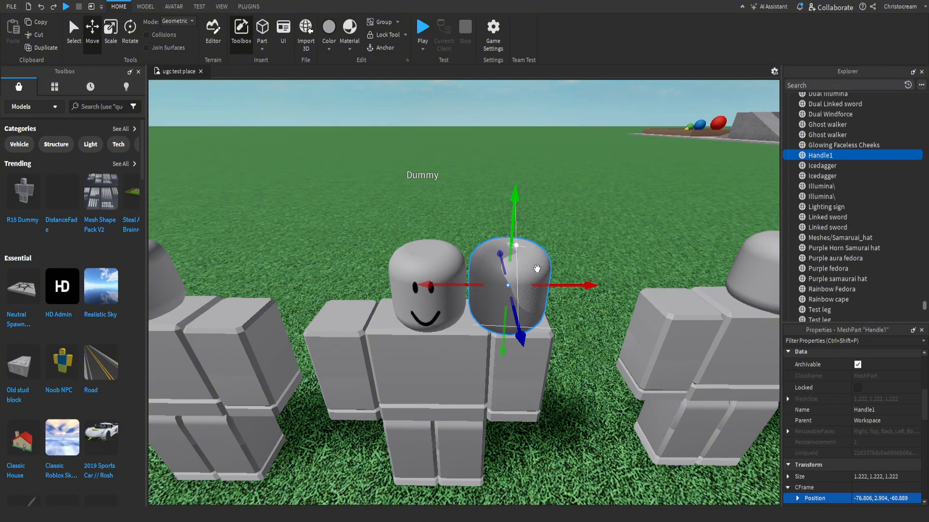
{"action": "scroll", "coordinate": [854, 449], "scroll_direction": "down", "scroll_amount": 3}
{"action": "left_click", "coordinate": [885, 433]}
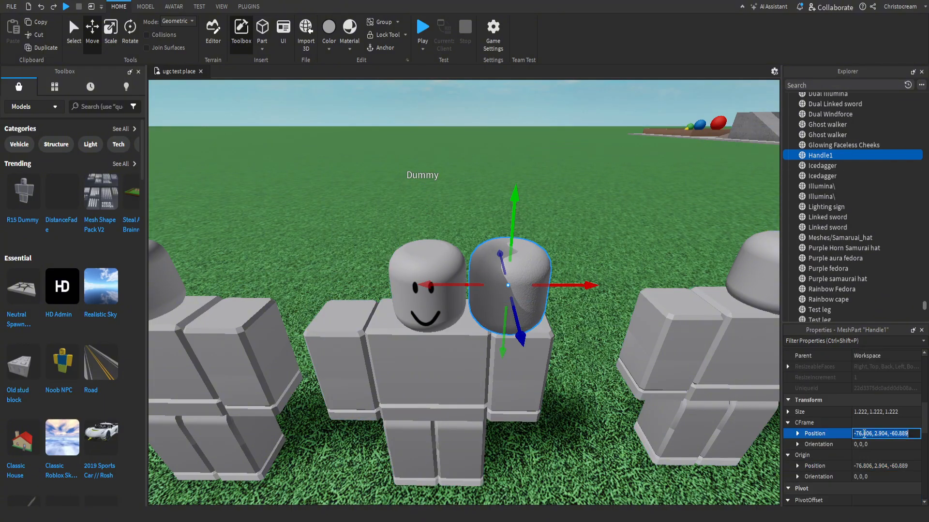
{"action": "key", "text": "ctrl+v"}
{"action": "key", "text": "Return"}
{"action": "left_click", "coordinate": [514, 394]}
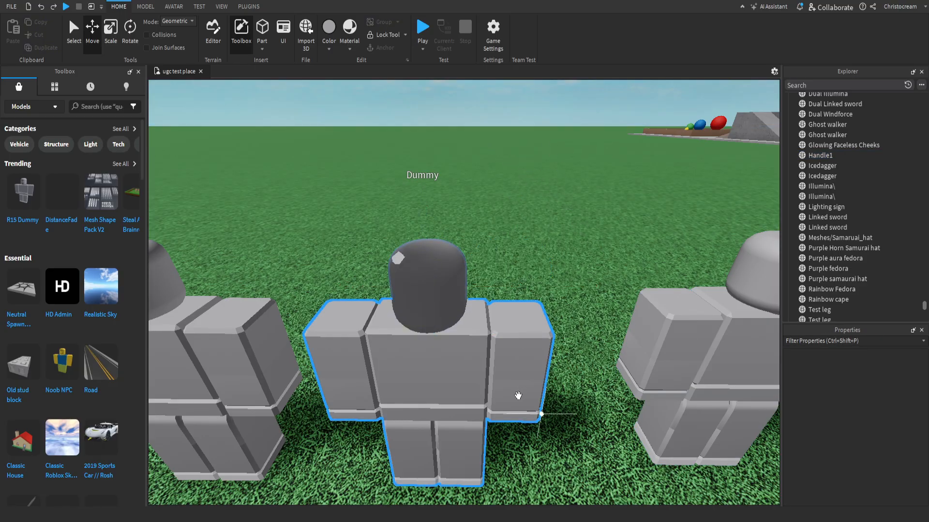
{"action": "key", "text": "f"}
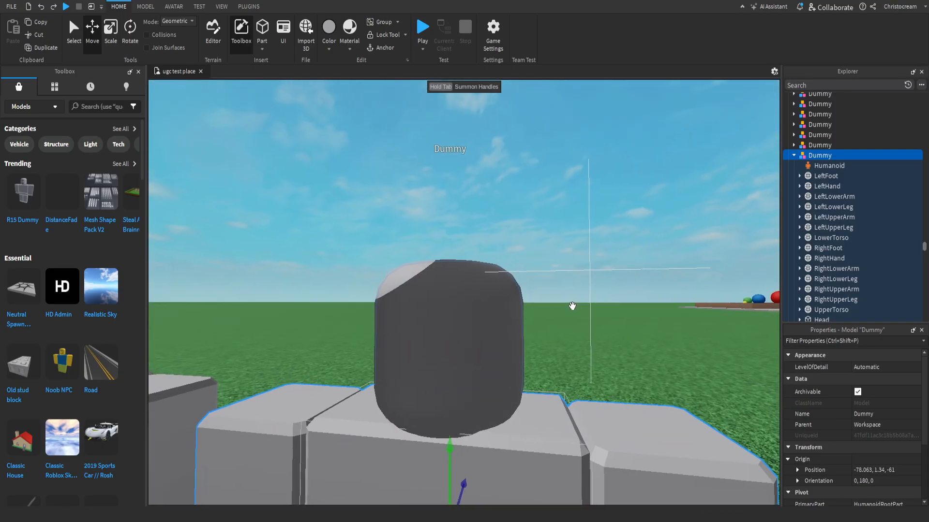
{"action": "scroll", "coordinate": [572, 307], "scroll_direction": "up", "scroll_amount": 2}
{"action": "mouse_move", "coordinate": [573, 306]}
{"action": "right_mouse_down"}
{"action": "mouse_move", "coordinate": [584, 308]}
{"action": "mouse_move", "coordinate": [571, 306]}
{"action": "right_mouse_up"}
{"action": "scroll", "coordinate": [572, 307], "scroll_direction": "down", "scroll_amount": 5}
Step: Convert Handle1 into an Accessory with Asset Creator, using the Dummy as aligned character, HatAttachment as attachment and Classic as character type
{"action": "left_click", "coordinate": [249, 7]}
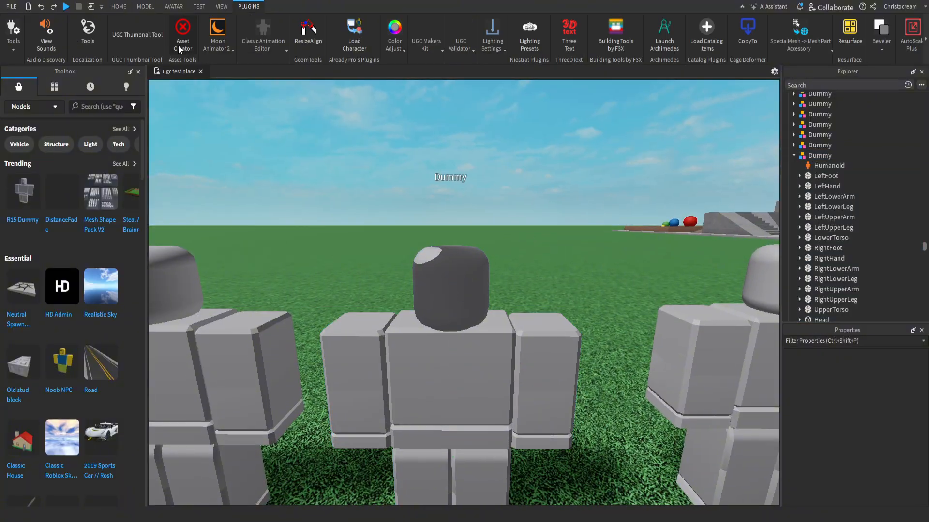
{"action": "left_click", "coordinate": [183, 34]}
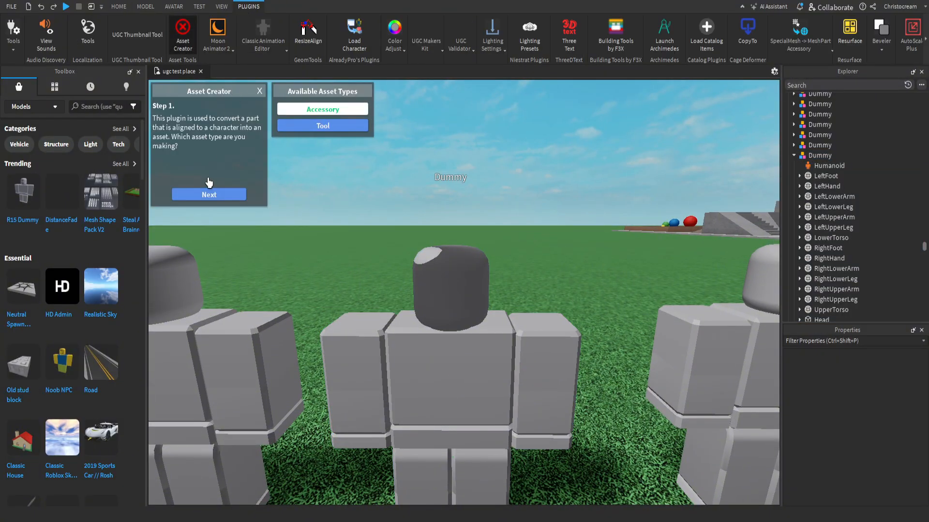
{"action": "left_click", "coordinate": [209, 195]}
{"action": "left_click", "coordinate": [439, 277]}
{"action": "left_click", "coordinate": [208, 194]}
{"action": "left_click", "coordinate": [384, 369]}
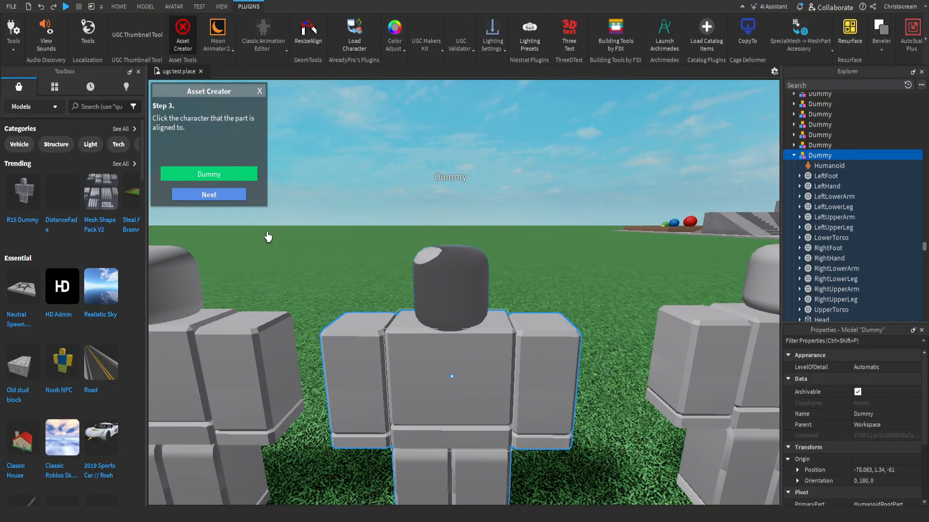
{"action": "left_click", "coordinate": [227, 196]}
{"action": "left_click", "coordinate": [239, 200]}
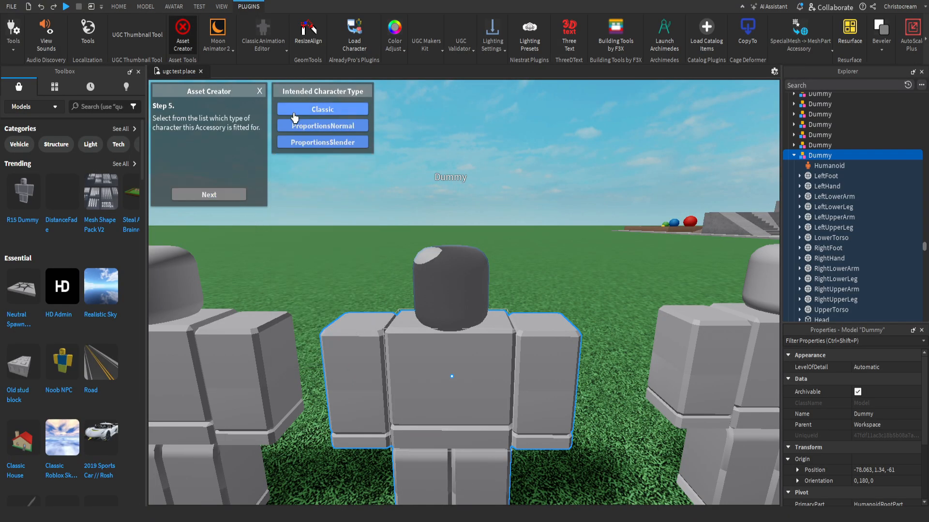
{"action": "left_click", "coordinate": [209, 198]}
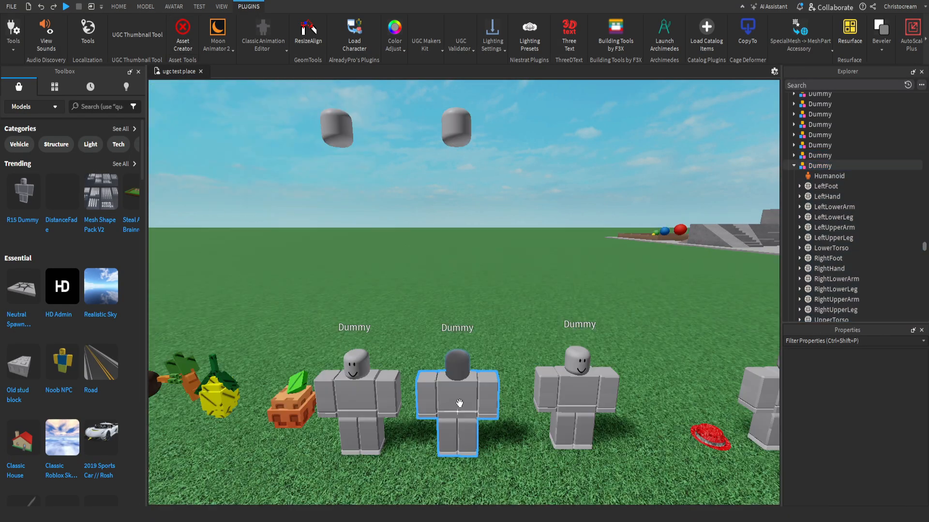
Step: Copy the ThumbnailConfiguration from defaultAccessory into Handle1Accessory
{"action": "key", "text": "e"}
{"action": "left_click", "coordinate": [457, 243]}
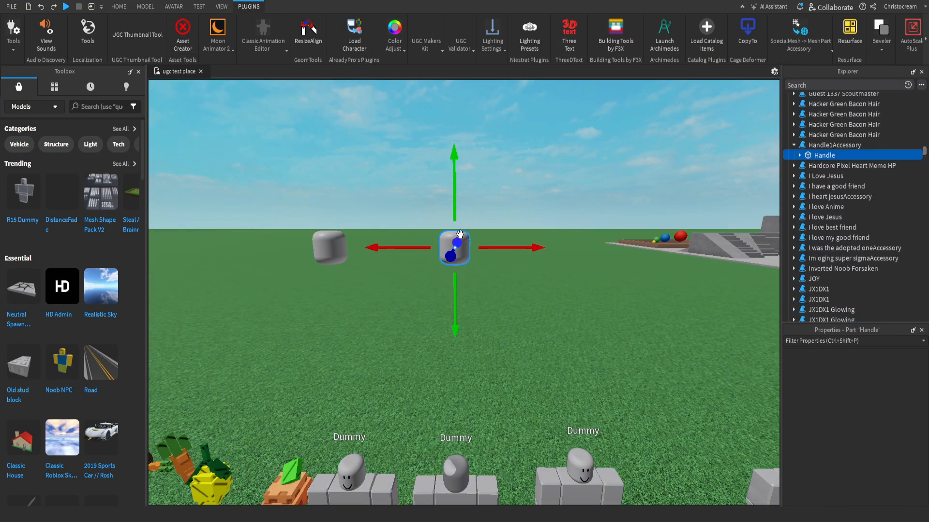
{"action": "key", "text": "w"}
{"action": "key", "text": "e"}
{"action": "left_click", "coordinate": [296, 276]}
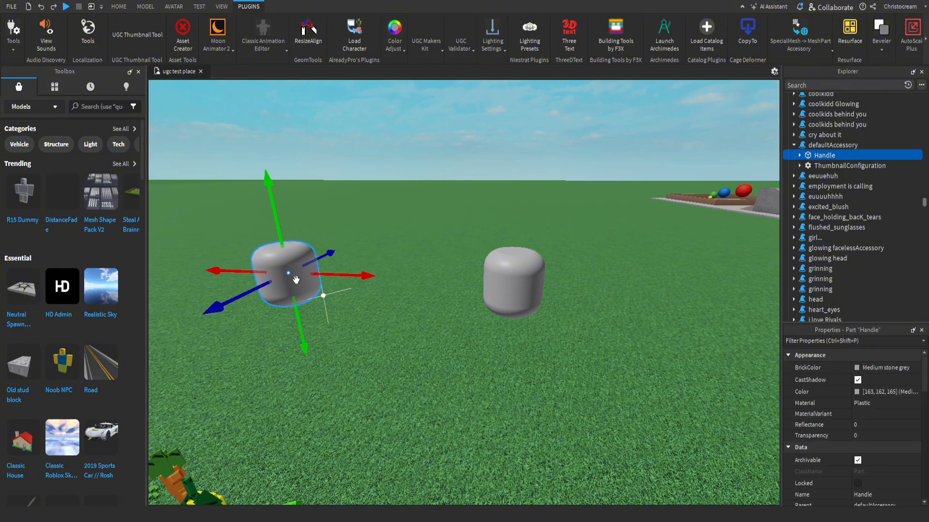
{"action": "left_click", "coordinate": [819, 169]}
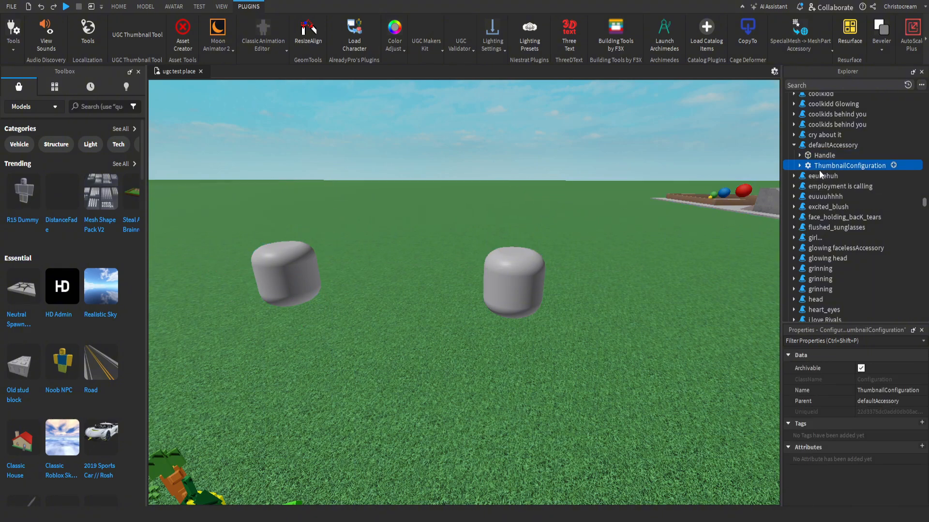
{"action": "left_click", "coordinate": [490, 314]}
{"action": "left_click", "coordinate": [812, 145]}
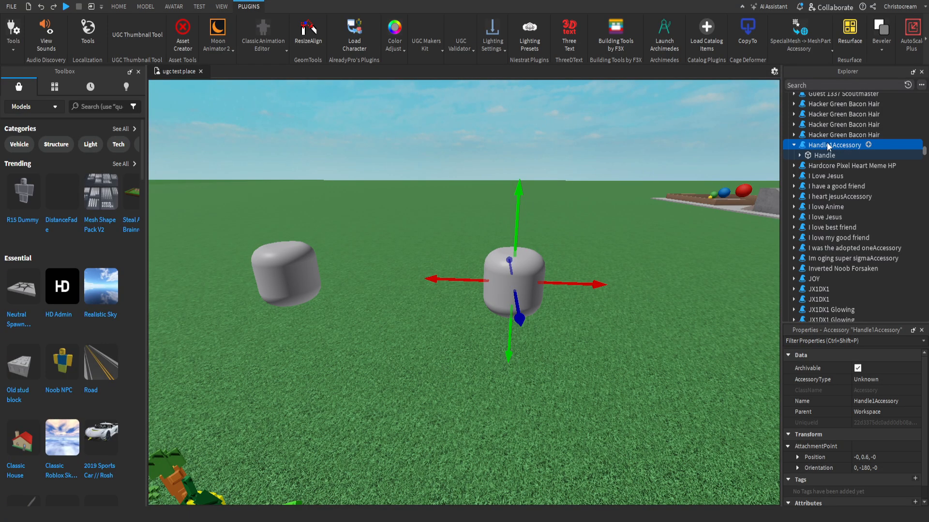
{"action": "key", "text": "ctrl+shift+v"}
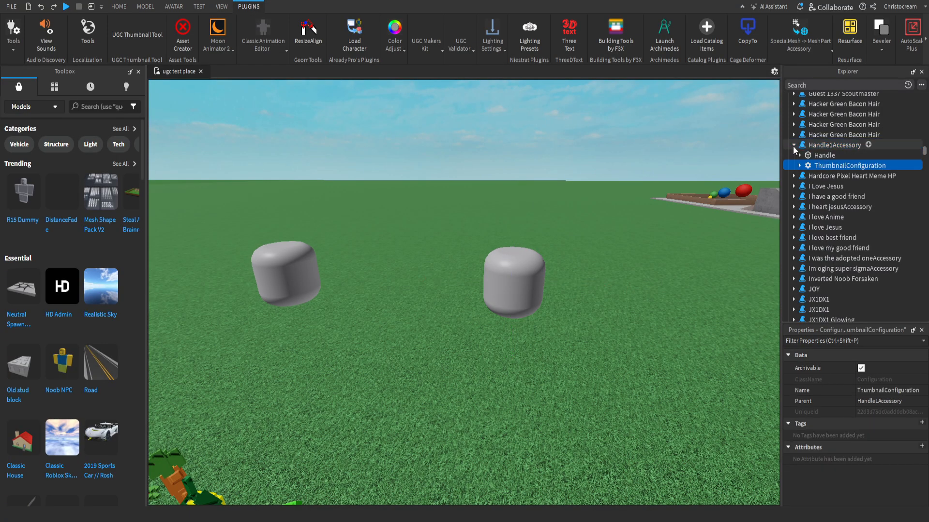
{"action": "left_click", "coordinate": [793, 145]}
{"action": "left_click", "coordinate": [428, 45]}
{"action": "left_click", "coordinate": [436, 87]}
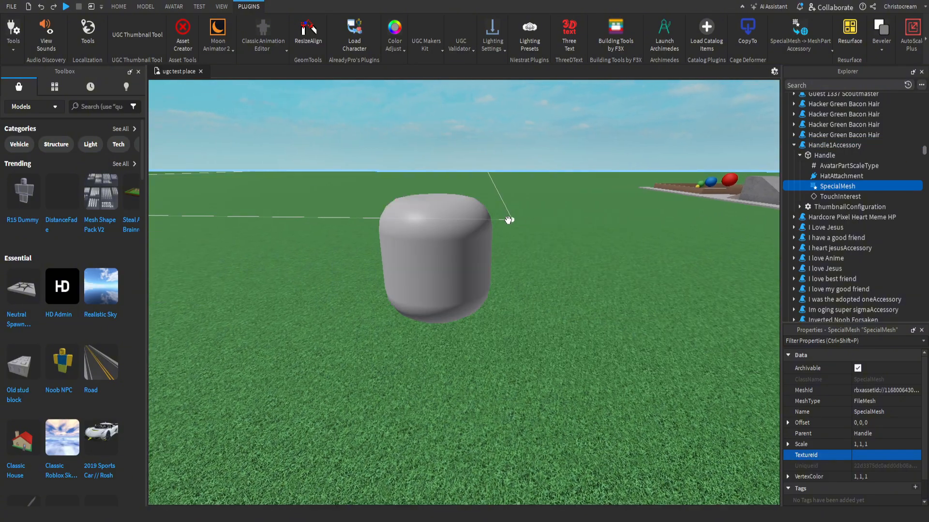
{"action": "key", "text": "ctrl+v"}
{"action": "key", "text": "Return"}
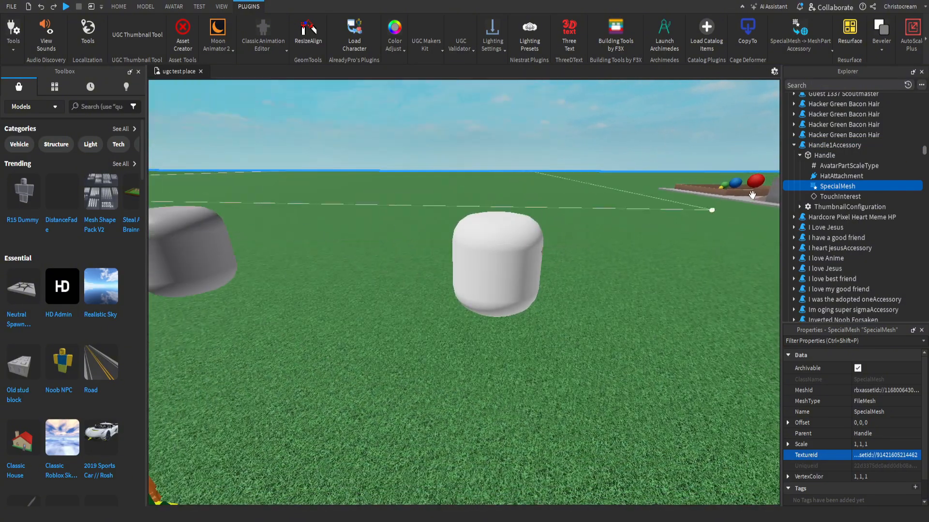
{"action": "left_click", "coordinate": [793, 145]}
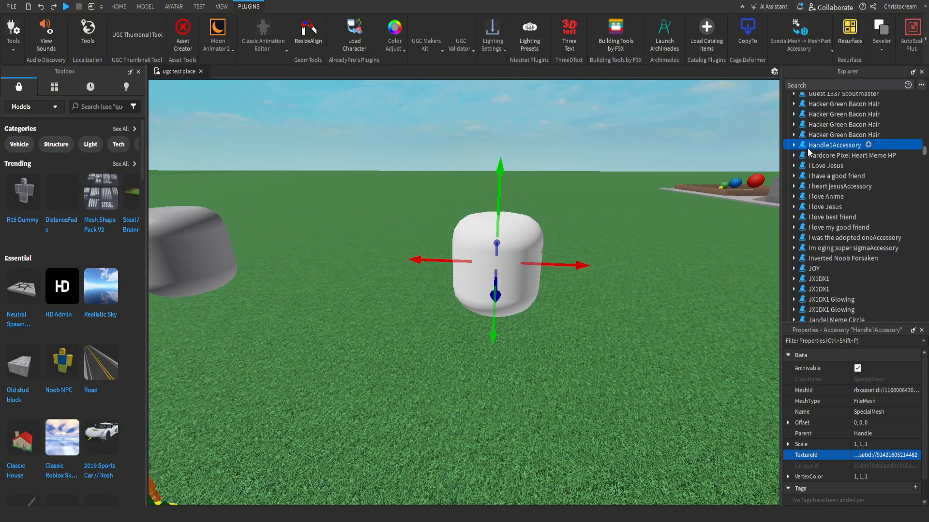
Step: Edit the Handle1Accessory thumbnail with the UGC Makers Kit so the face points forward at yaw 125 and pitch 0, and finish it
{"action": "left_click", "coordinate": [431, 49]}
{"action": "left_click", "coordinate": [431, 87]}
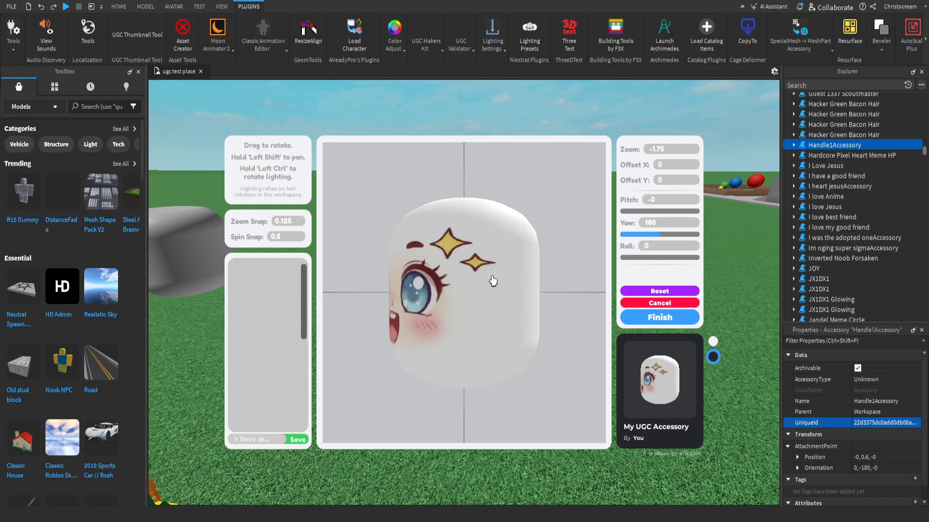
{"action": "left_click_drag", "start_coordinate": [446, 297], "coordinate": [503, 297]}
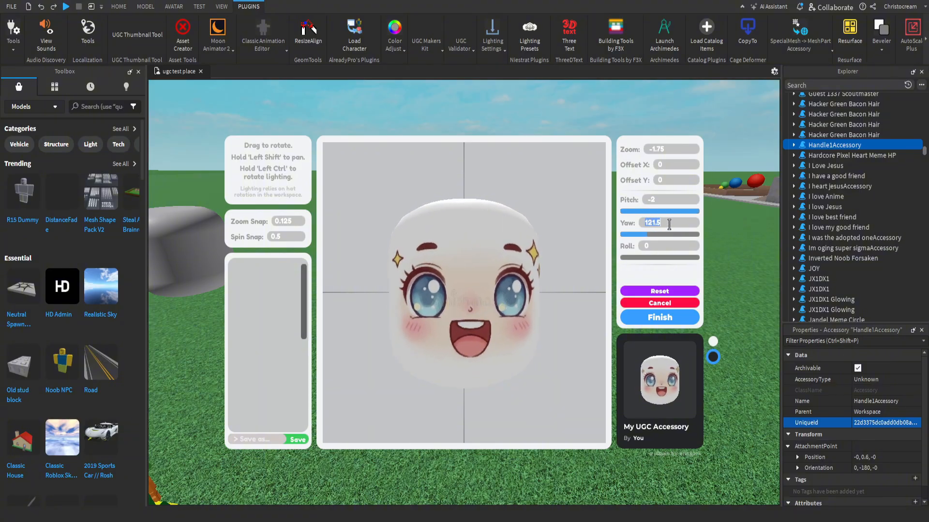
{"action": "type", "text": "120"}
{"action": "left_click_drag", "start_coordinate": [555, 298], "coordinate": [550, 298]}
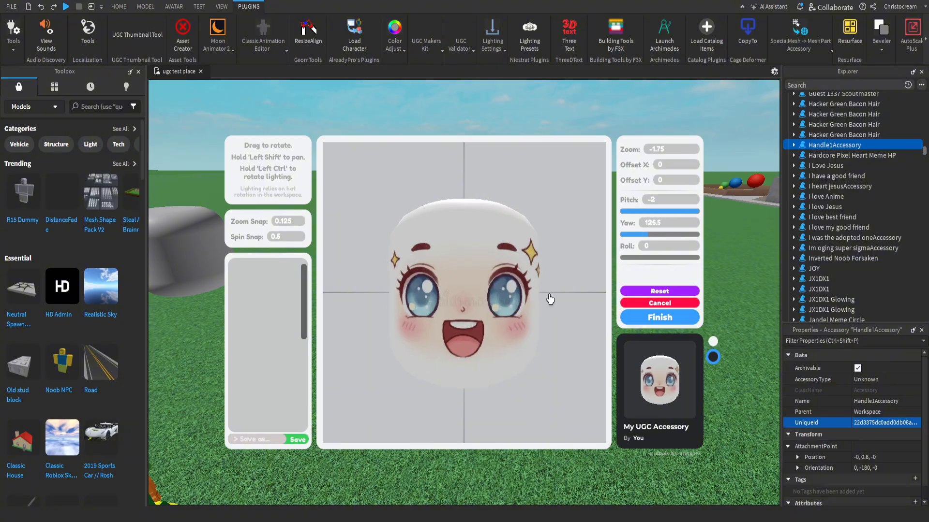
{"action": "type", "text": "1220"}
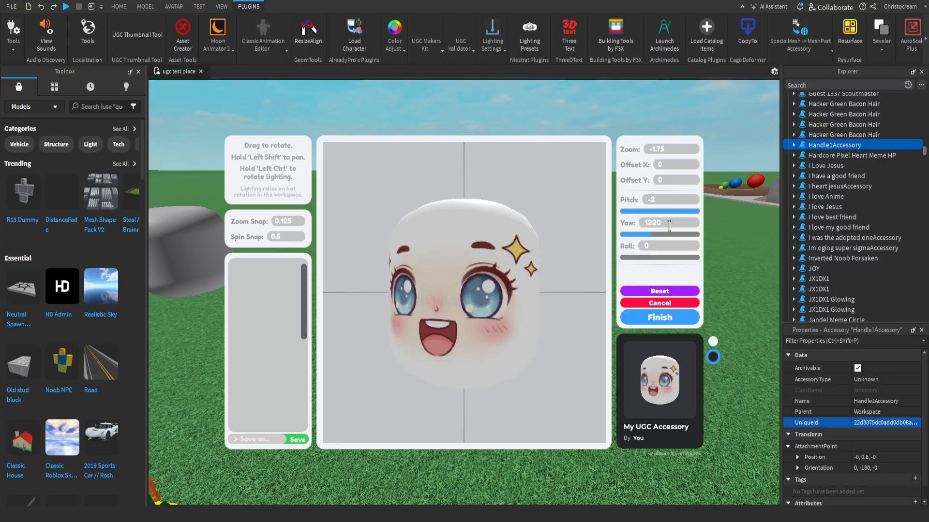
{"action": "type", "text": "125"}
{"action": "double_click", "coordinate": [667, 202]}
{"action": "type", "text": "0"}
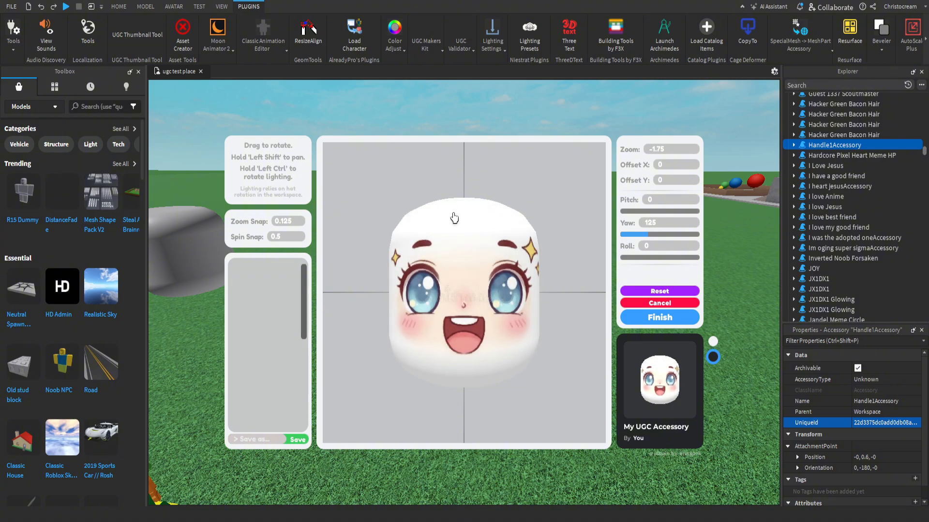
{"action": "left_click", "coordinate": [659, 322]}
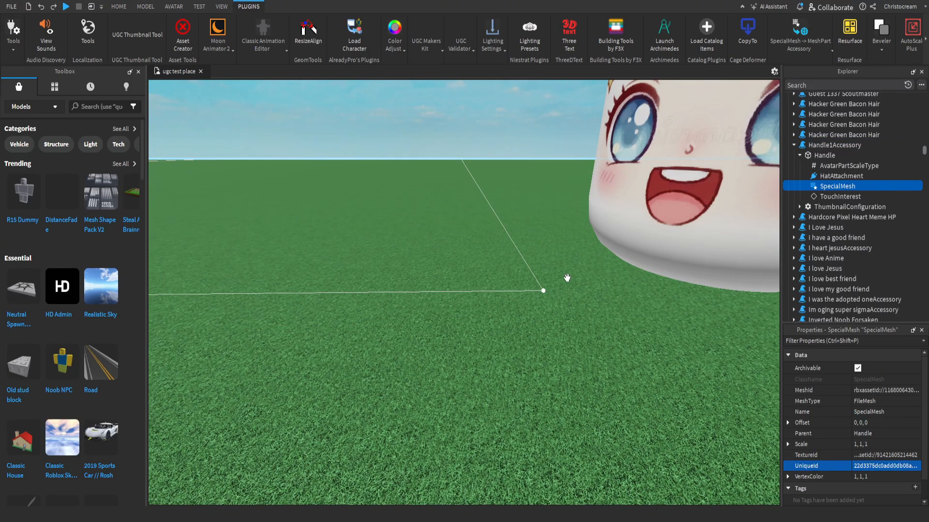
Step: Remove the face texture from the SpecialMesh in Handle1Accessory
{"action": "scroll", "coordinate": [566, 277], "scroll_direction": "down", "scroll_amount": 5}
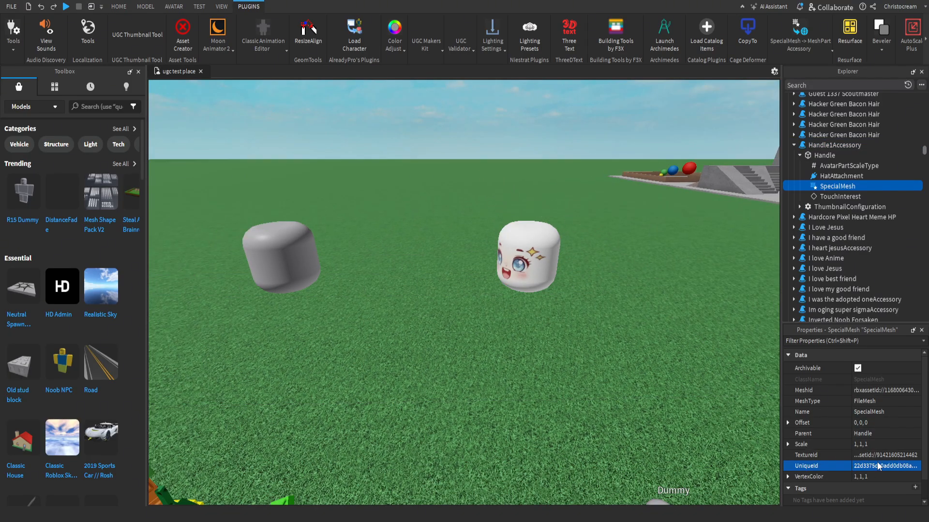
{"action": "left_click", "coordinate": [549, 156]}
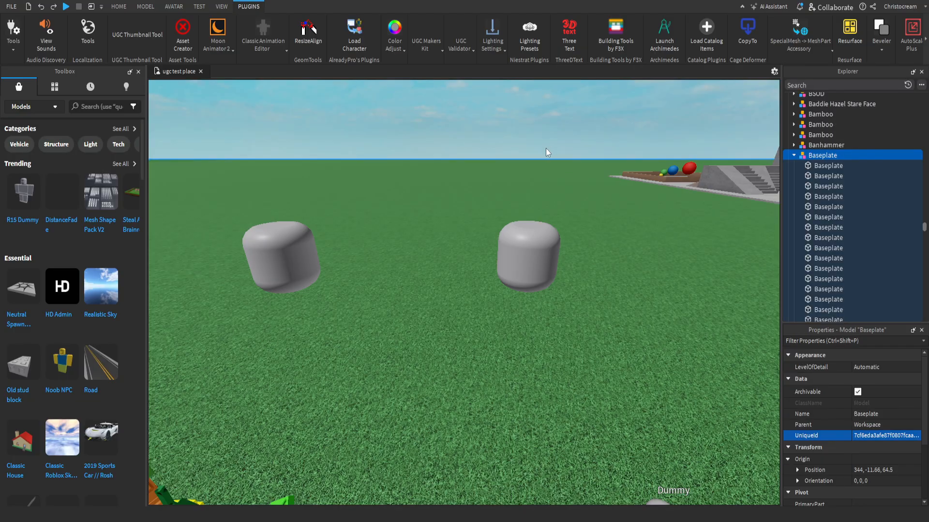
{"action": "left_click", "coordinate": [544, 144]}
{"action": "scroll", "coordinate": [449, 218], "scroll_direction": "down", "scroll_amount": 3}
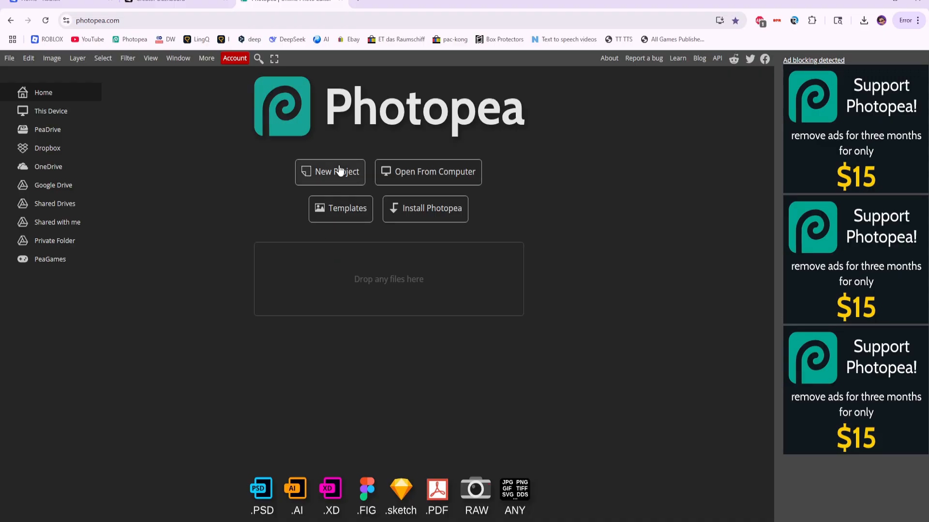
Step: In Photopea, create a 420 × 420 pixel project with a white background and unlock its Background layer
{"action": "left_click", "coordinate": [340, 170]}
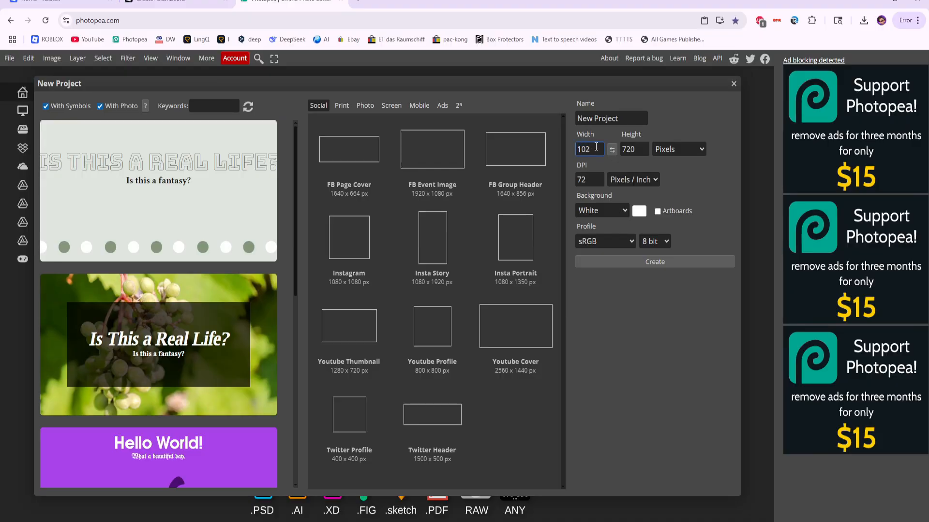
{"action": "double_click", "coordinate": [628, 149]}
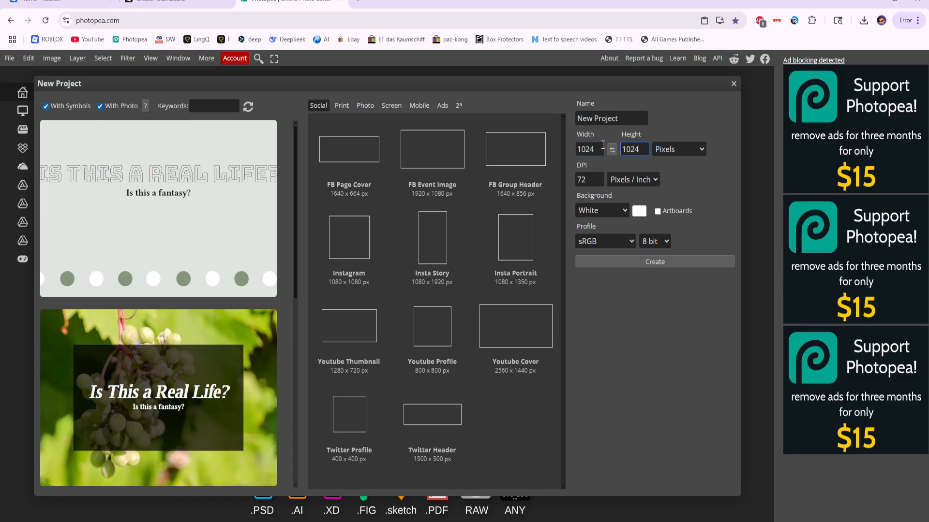
{"action": "double_click", "coordinate": [602, 148]}
{"action": "double_click", "coordinate": [638, 149]}
{"action": "type", "text": "420"}
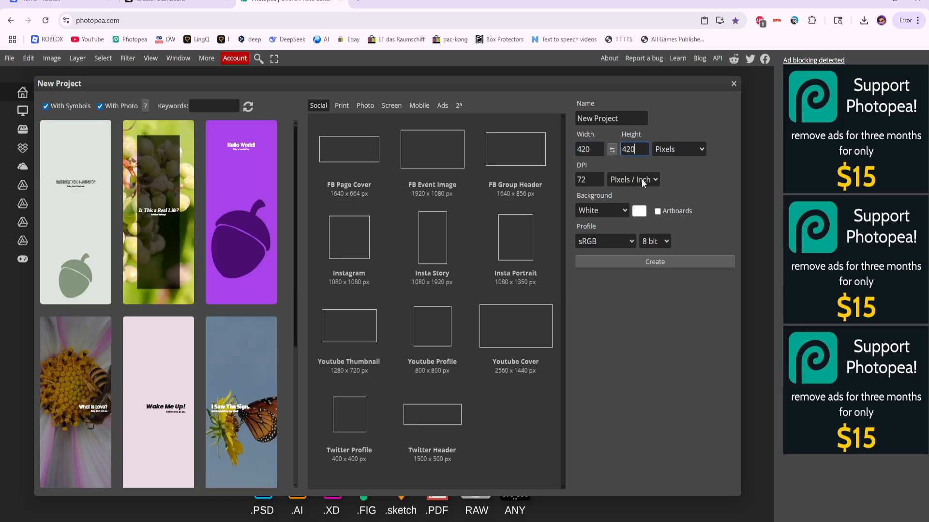
{"action": "left_click", "coordinate": [661, 261]}
{"action": "left_click", "coordinate": [763, 243]}
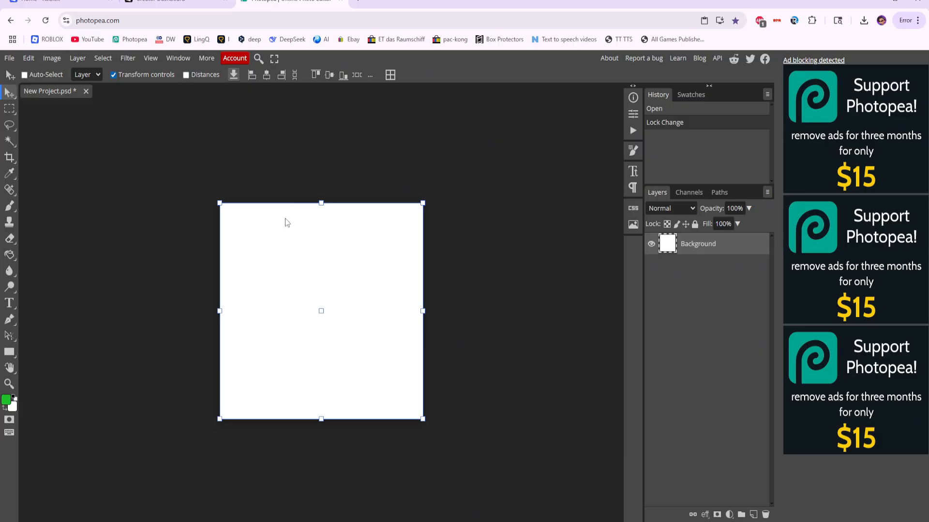
Step: Place the sdfgsdgfgfds face image in the project and scale it to fit the square canvas
{"action": "left_click", "coordinate": [9, 59]}
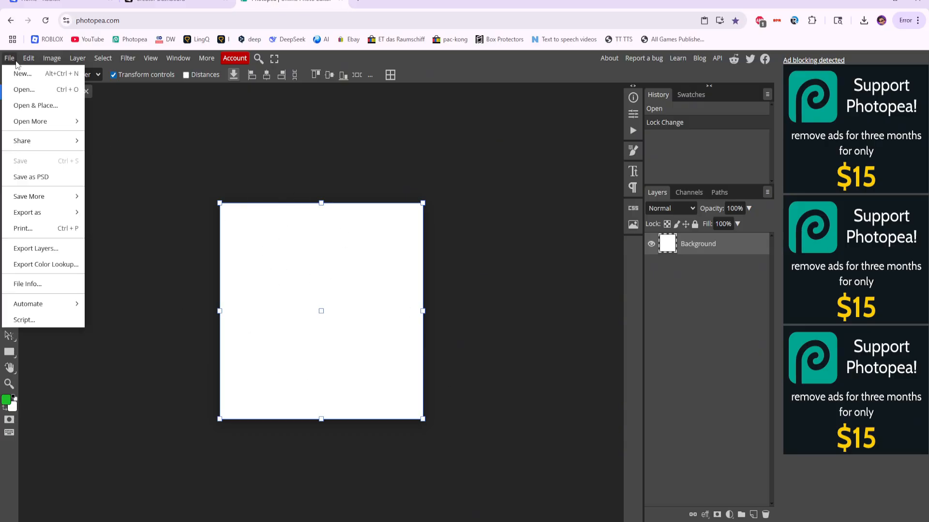
{"action": "left_click", "coordinate": [41, 104]}
{"action": "double_click", "coordinate": [324, 94]}
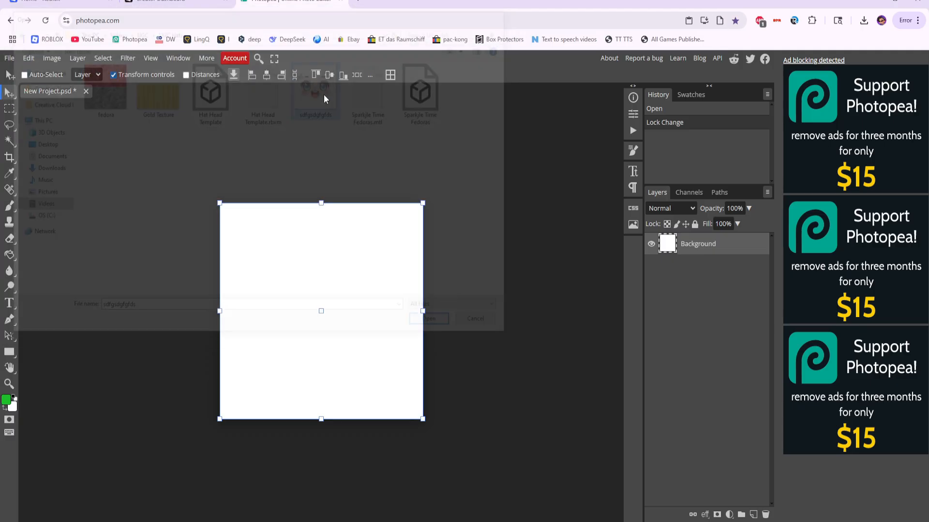
{"action": "left_click_drag", "start_coordinate": [325, 212], "coordinate": [361, 140]}
{"action": "left_click", "coordinate": [10, 95]}
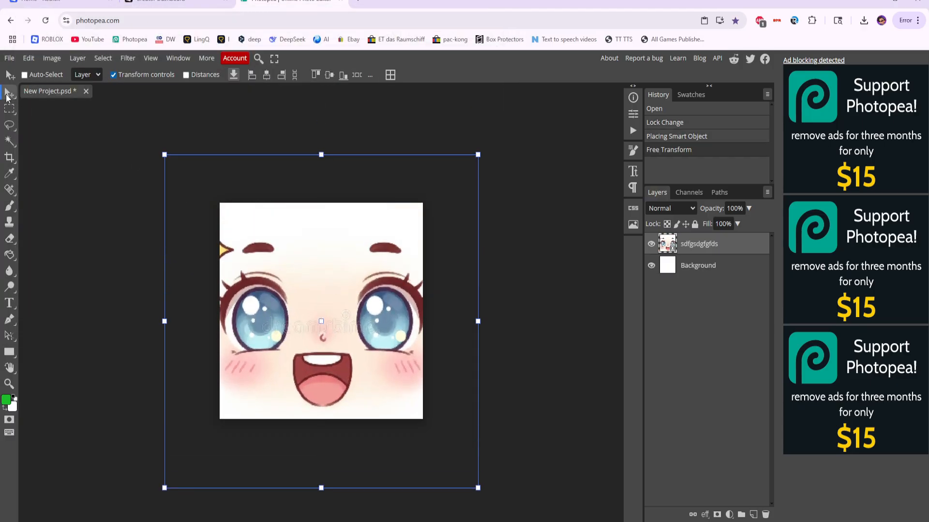
{"action": "left_click", "coordinate": [113, 75]}
{"action": "left_click", "coordinate": [113, 75]}
{"action": "left_click_drag", "start_coordinate": [317, 153], "coordinate": [321, 203]}
{"action": "left_click_drag", "start_coordinate": [325, 489], "coordinate": [333, 421]}
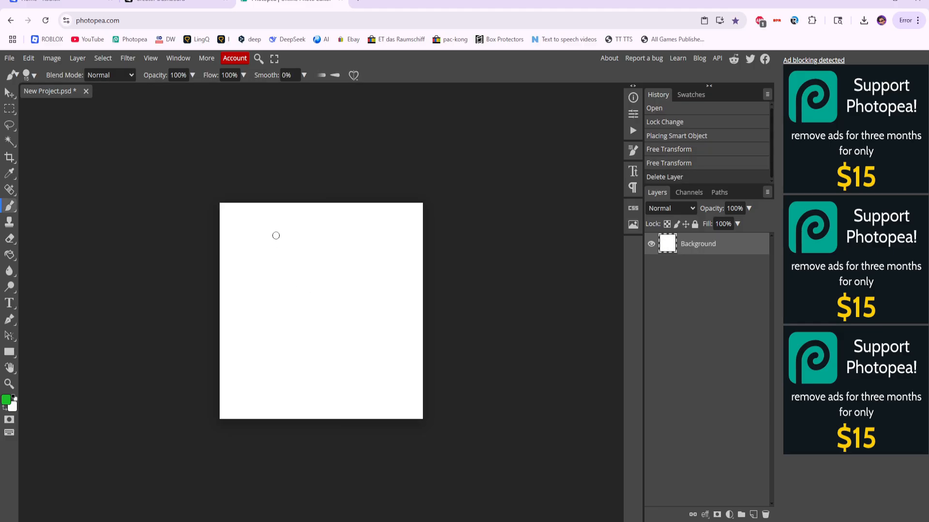
Step: Paint a simple green face with eyebrows, eyes, nose and mouth on the white Background layer using the Brush tool
{"action": "left_click_drag", "start_coordinate": [276, 234], "coordinate": [277, 280]}
{"action": "left_click_drag", "start_coordinate": [356, 226], "coordinate": [366, 288]}
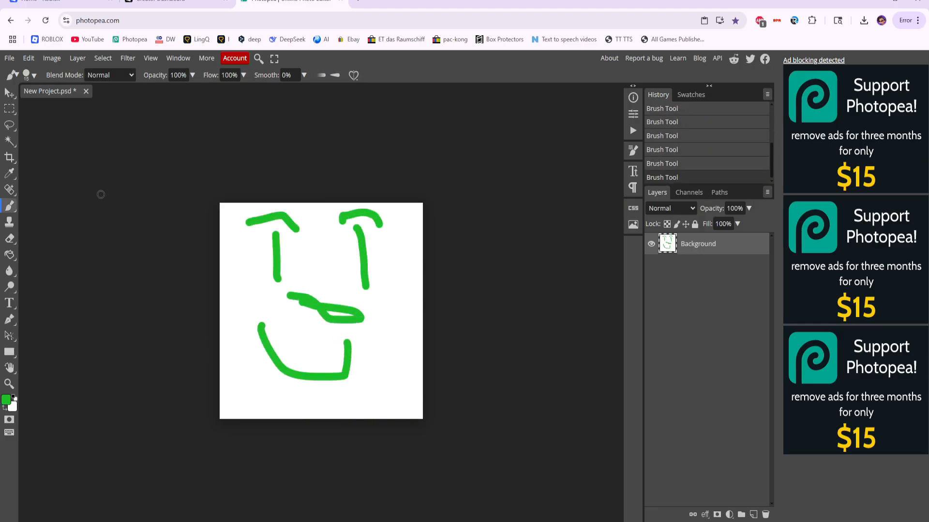
{"action": "key", "text": "v"}
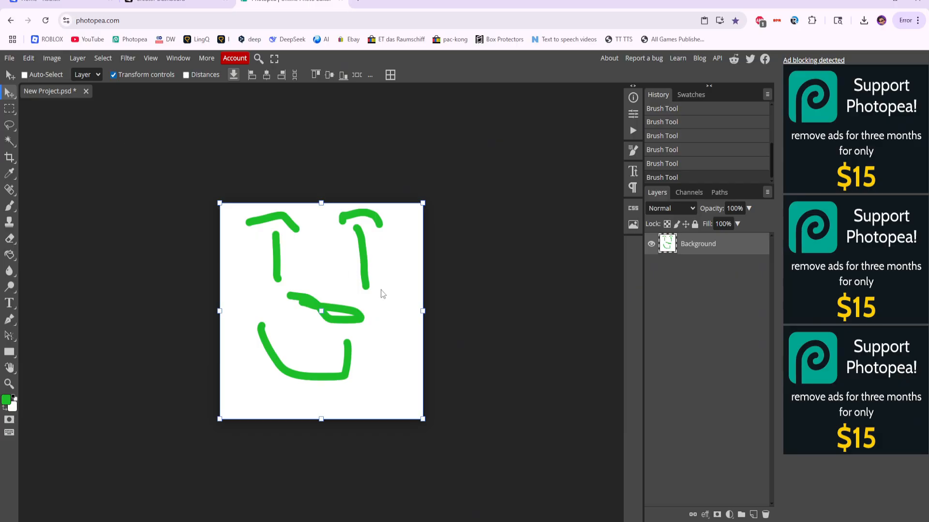
Step: Export the drawing as a 420 × 420 px PNG, replacing sdfgsdgfgfds.png in the UGC Hats folder
{"action": "left_click", "coordinate": [12, 58]}
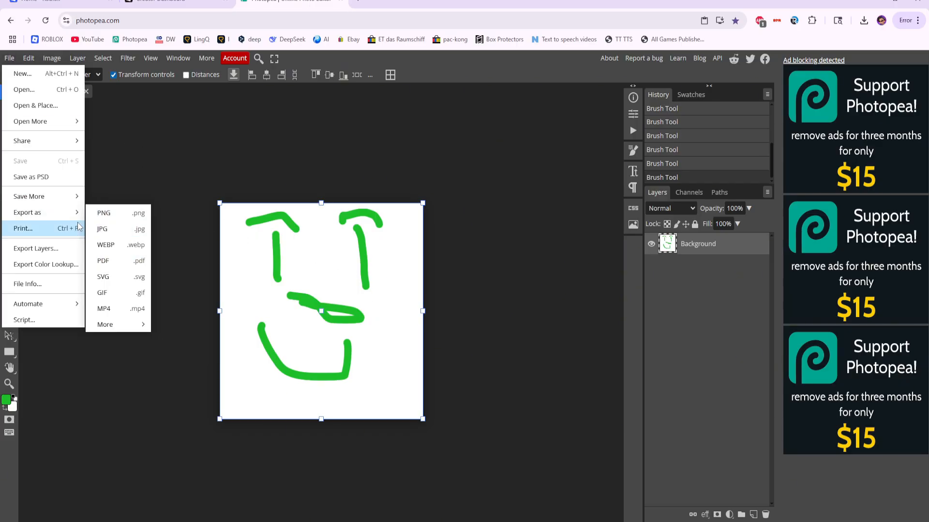
{"action": "left_click", "coordinate": [110, 214]}
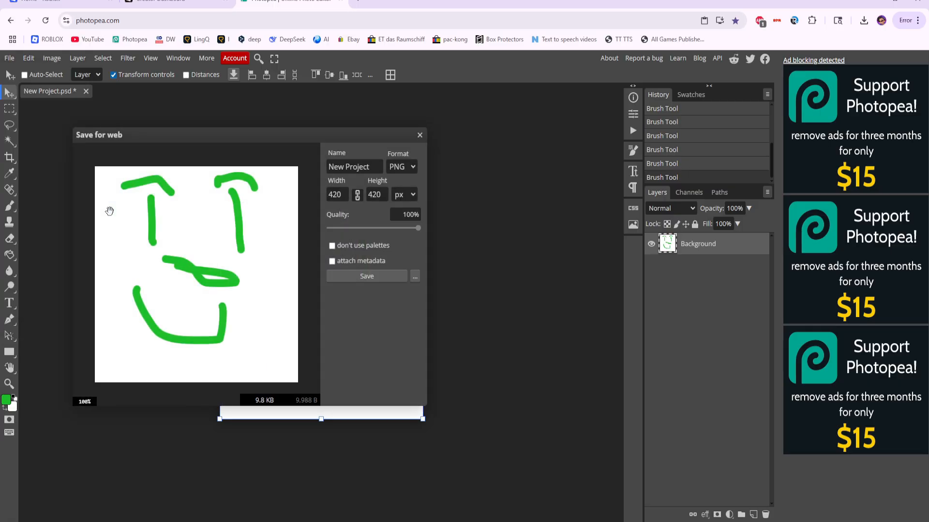
{"action": "left_click", "coordinate": [437, 325]}
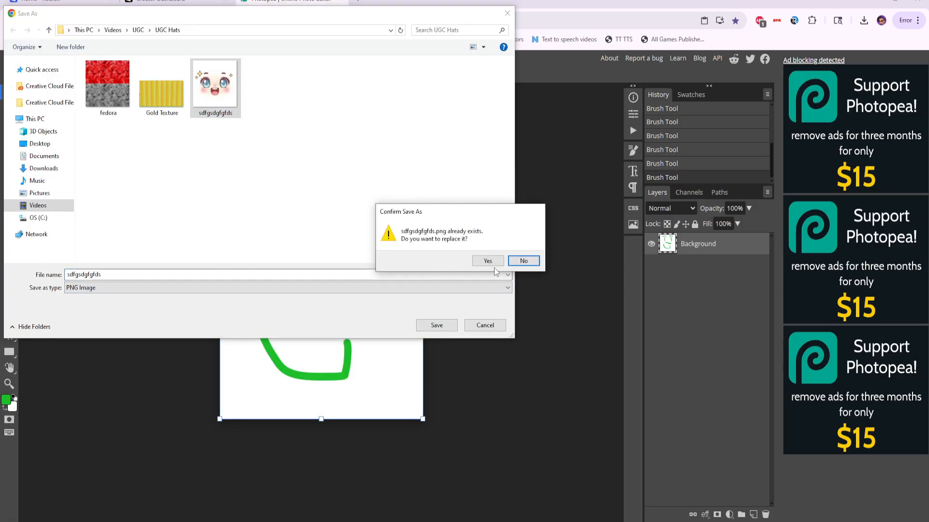
{"action": "left_click", "coordinate": [496, 261]}
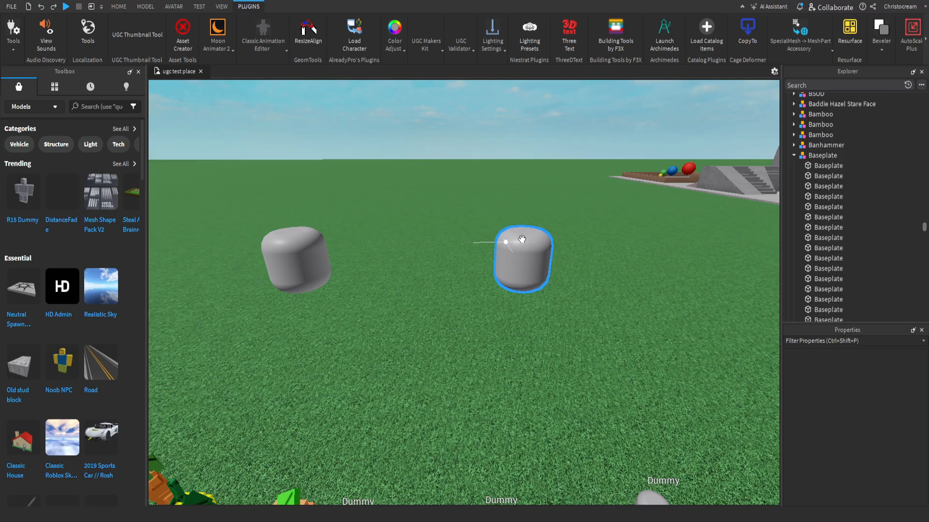
Step: In Roblox Studio, upload sdfgsdgfgfds.png as "sdfgsdgfgfds (3)" for the TextureId of the SpecialMesh in Handle1Accessory
{"action": "left_click", "coordinate": [523, 259]}
{"action": "left_click", "coordinate": [837, 186]}
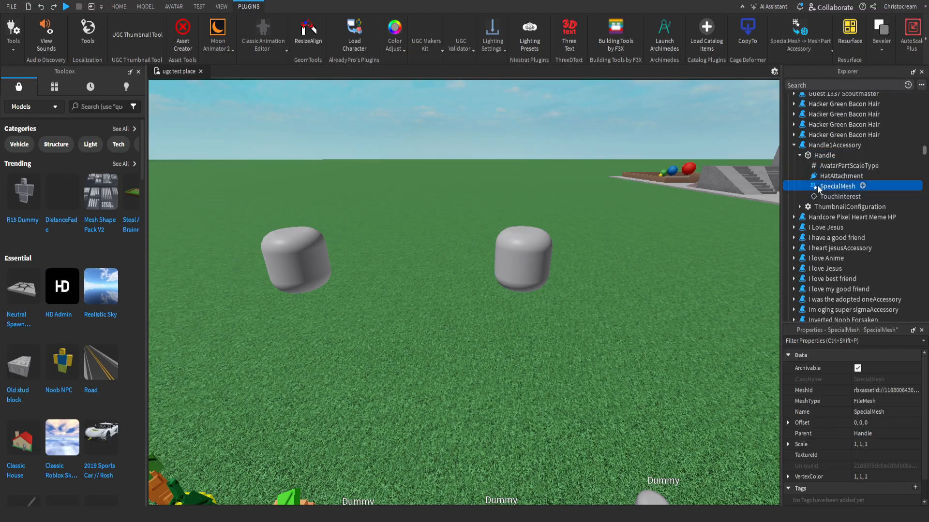
{"action": "left_click", "coordinate": [858, 454]}
{"action": "left_click", "coordinate": [825, 439]}
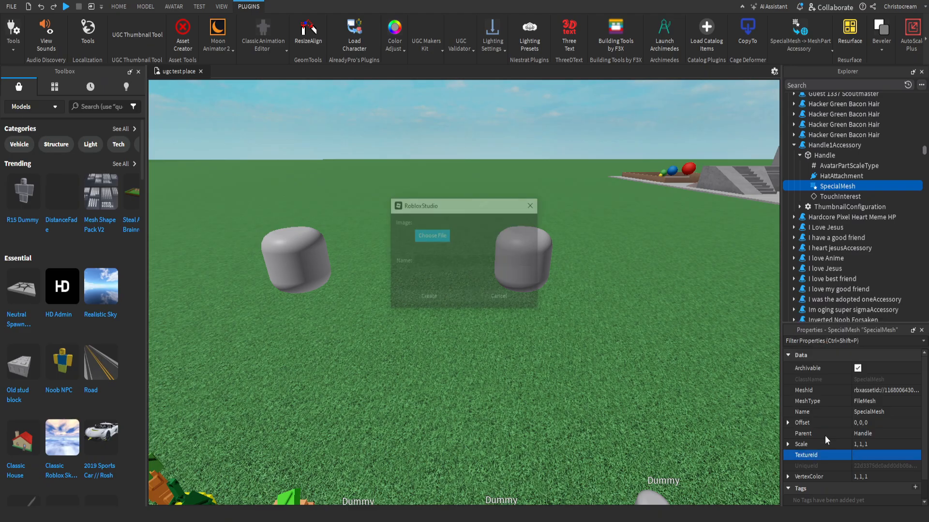
{"action": "left_click", "coordinate": [432, 237]}
{"action": "double_click", "coordinate": [593, 292]}
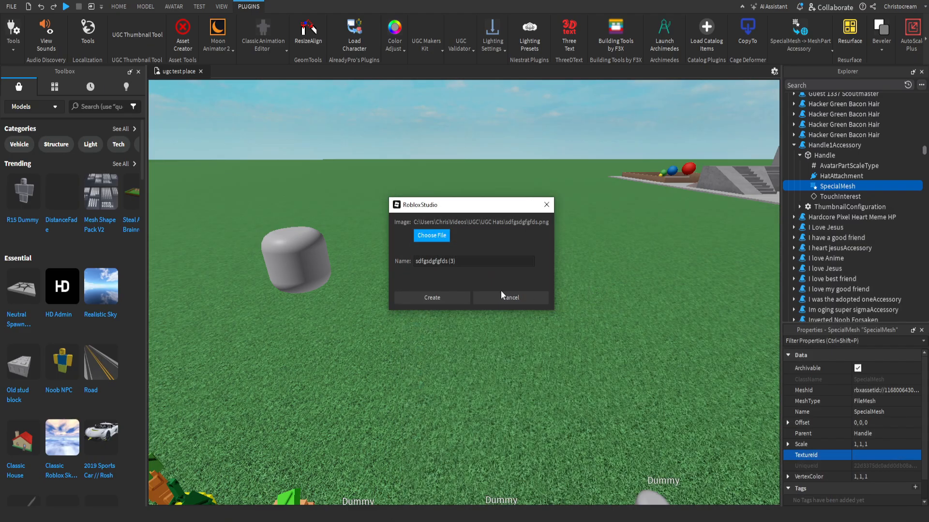
{"action": "left_click", "coordinate": [501, 292]}
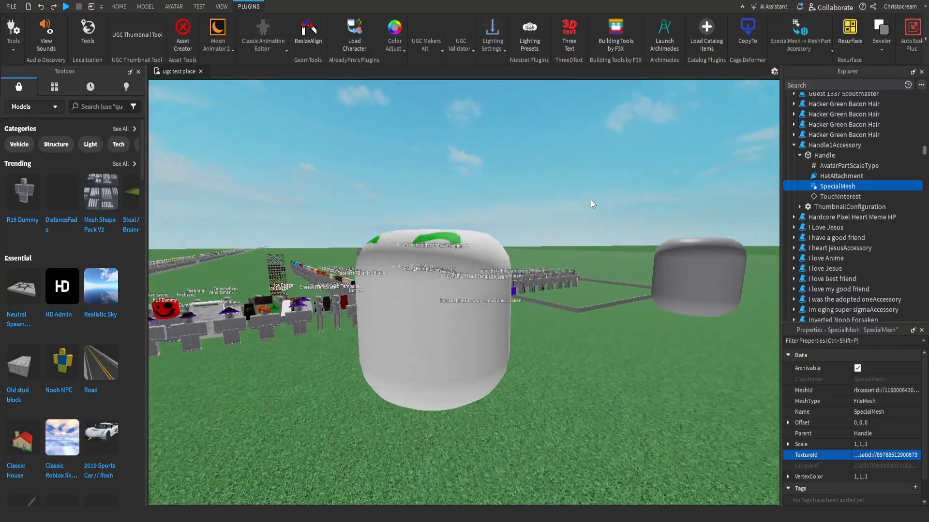
{"action": "mouse_move", "coordinate": [591, 199]}
{"action": "right_mouse_down"}
{"action": "mouse_move", "coordinate": [613, 199]}
{"action": "mouse_move", "coordinate": [600, 200]}
{"action": "right_mouse_up"}
{"action": "key", "text": "f"}
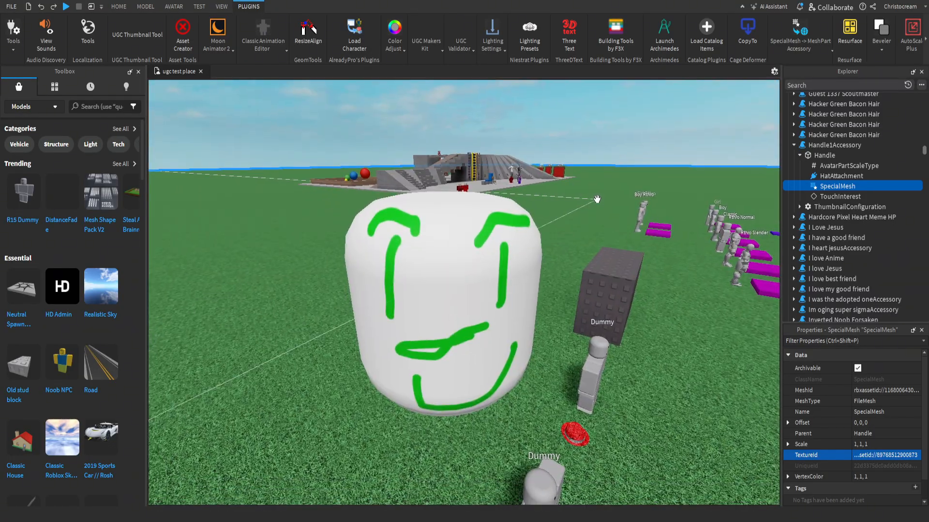
Step: Make a thumbnail for Handle1Accessory with the UGC Makers Kit
{"action": "left_click", "coordinate": [793, 145]}
{"action": "left_click", "coordinate": [811, 146]}
{"action": "left_click", "coordinate": [414, 48]}
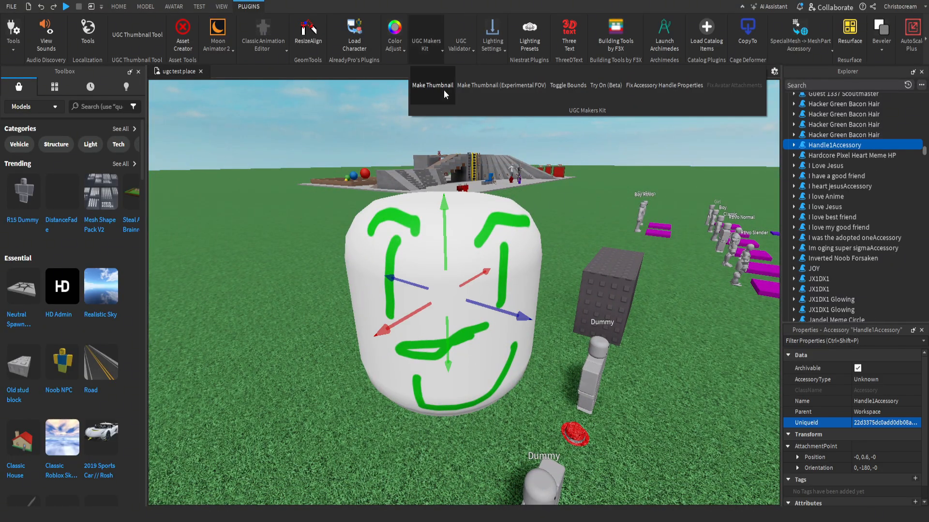
{"action": "left_click", "coordinate": [443, 90]}
{"action": "left_click", "coordinate": [668, 305]}
{"action": "right_click_drag", "start_coordinate": [588, 188], "coordinate": [503, 232]}
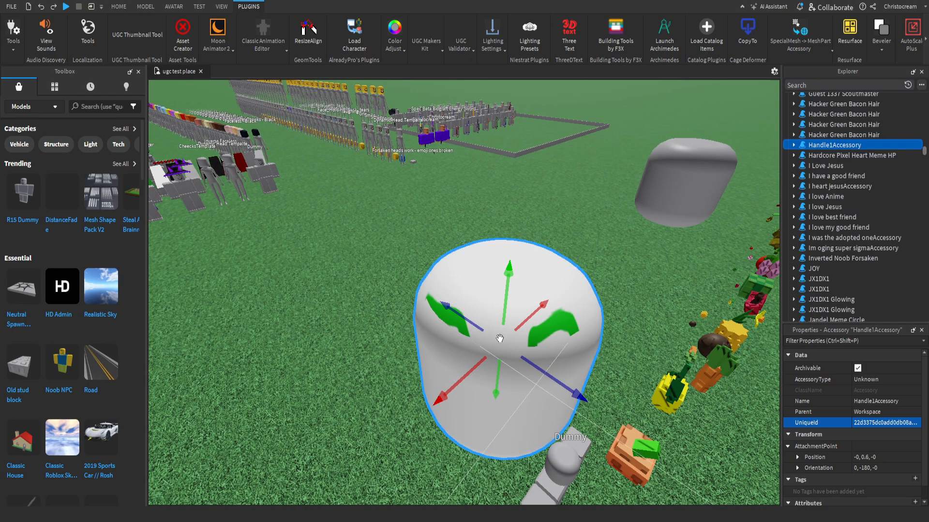
{"action": "right_click_drag", "start_coordinate": [575, 349], "coordinate": [601, 345]}
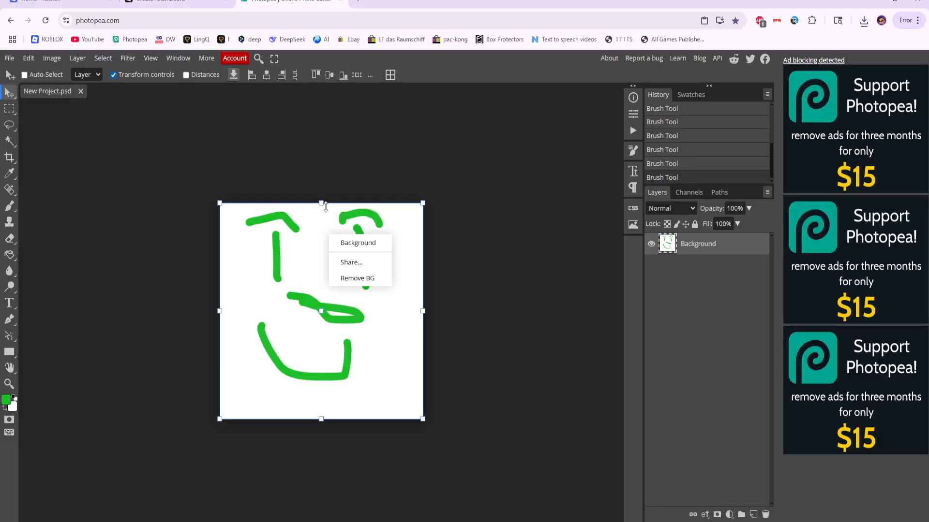
Step: In Photopea, scale the Background layer with the face to about 80.48%, keeping it centred along the canvas's lower edge
{"action": "left_click", "coordinate": [348, 262]}
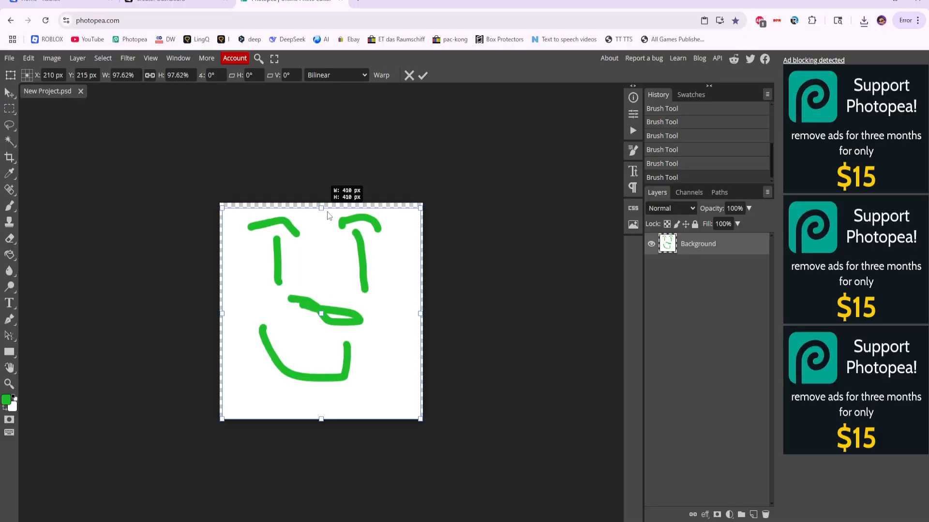
{"action": "left_click_drag", "start_coordinate": [327, 211], "coordinate": [329, 245]}
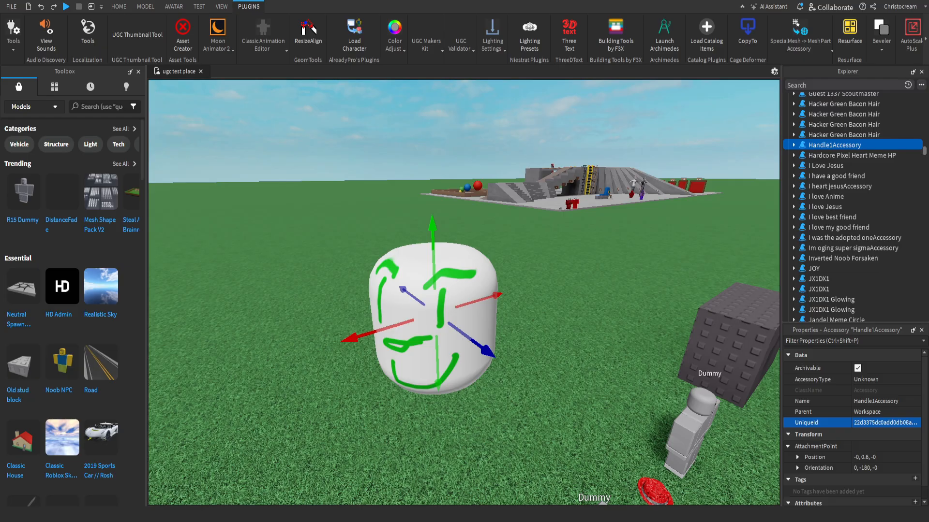
{"action": "scroll", "coordinate": [413, 229], "scroll_direction": "up", "scroll_amount": 5}
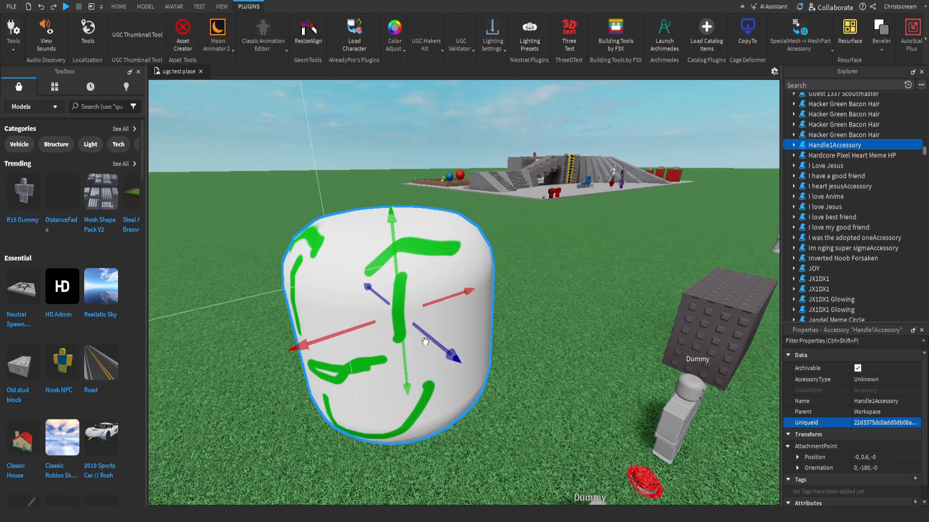
{"action": "right_click_drag", "start_coordinate": [413, 229], "coordinate": [411, 231]}
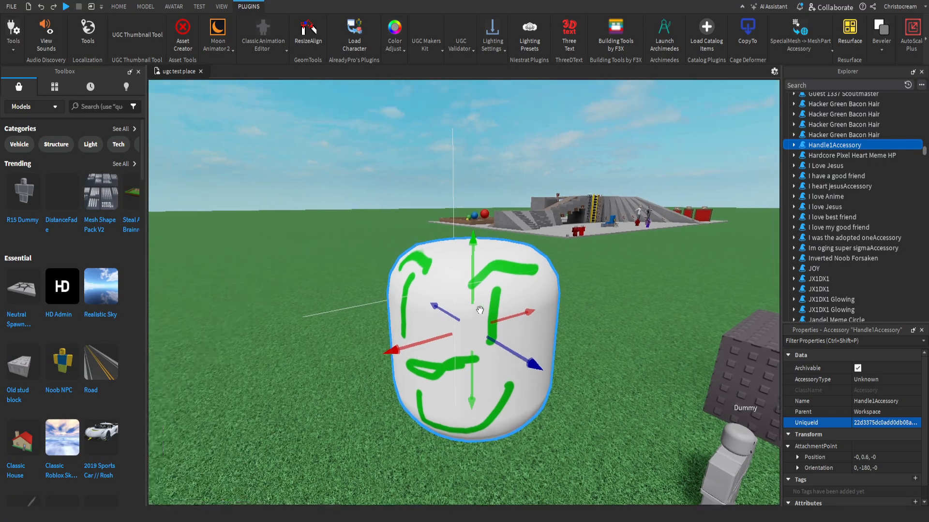
{"action": "right_click_drag", "start_coordinate": [484, 285], "coordinate": [550, 289]}
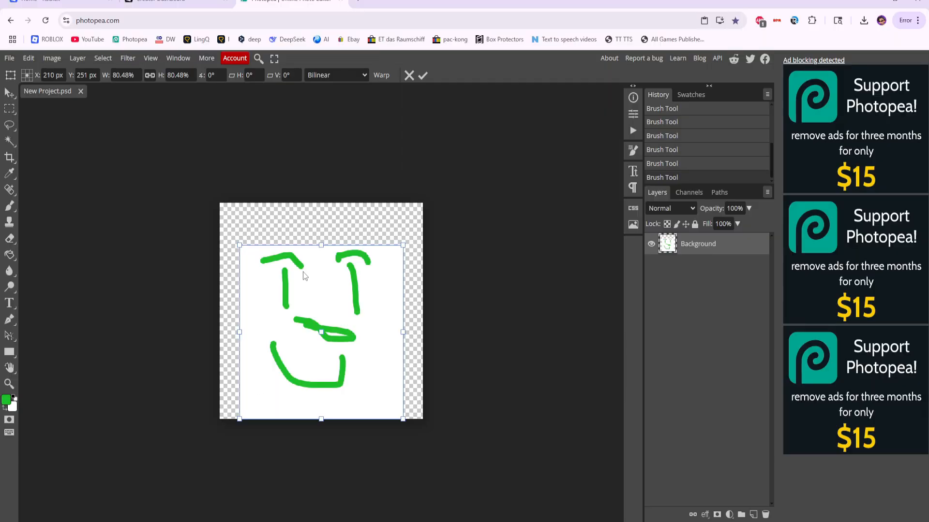
Step: Select a small rectangle in the canvas's upper-left corner and paint it magenta with the Brush tool
{"action": "left_click", "coordinate": [13, 112]}
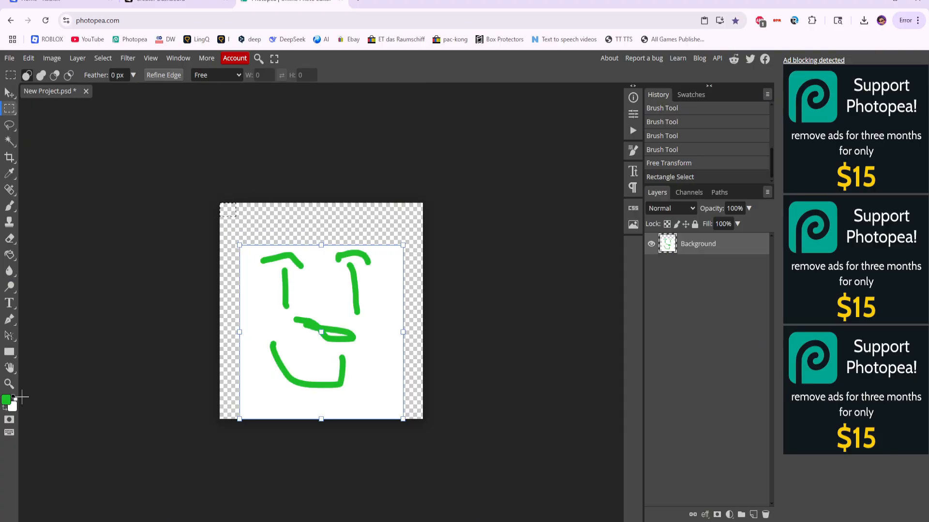
{"action": "left_click", "coordinate": [6, 400]}
{"action": "left_click", "coordinate": [191, 150]}
{"action": "left_click", "coordinate": [198, 168]}
{"action": "left_click", "coordinate": [271, 159]}
{"action": "key", "text": "b"}
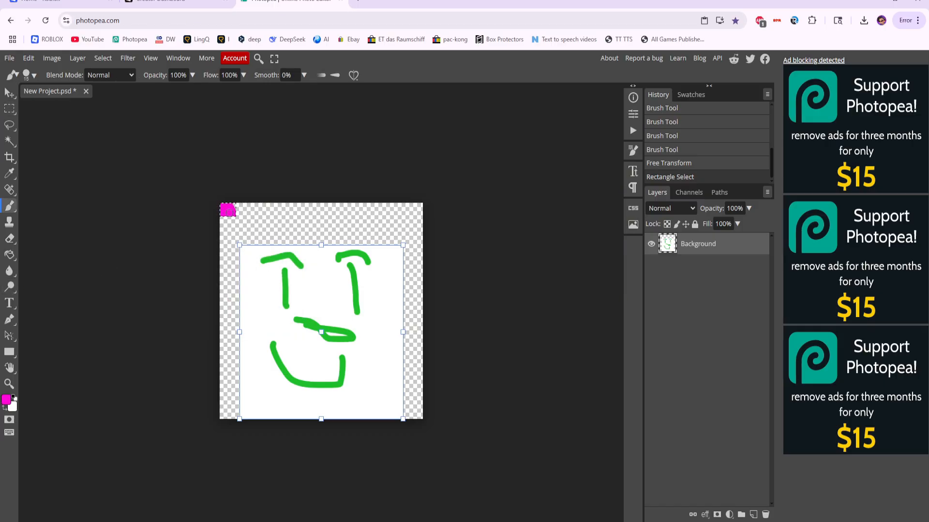
Step: Export the image with the scaled-down face and transparent margins as a PNG
{"action": "left_click", "coordinate": [10, 58]}
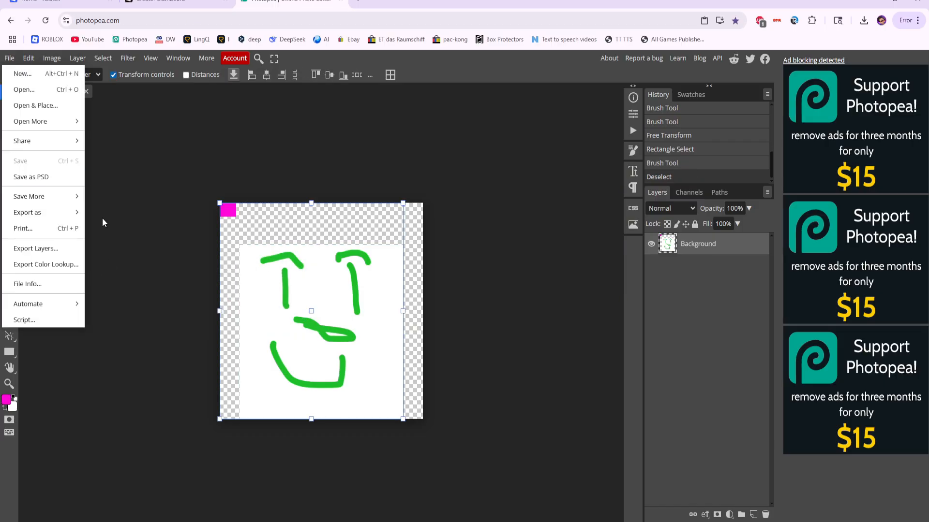
{"action": "mouse_move", "coordinate": [53, 212]}
{"action": "left_click", "coordinate": [108, 214]}
{"action": "left_click", "coordinate": [368, 276]}
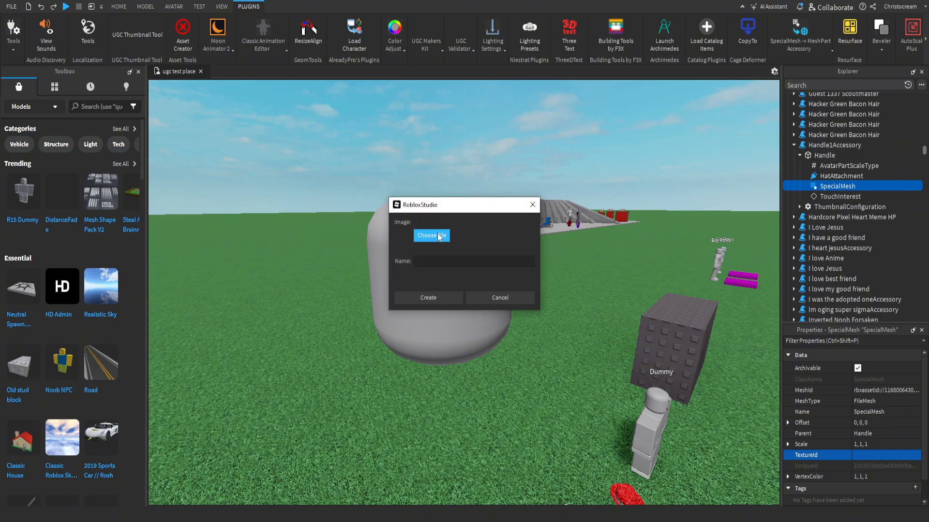
Step: In Roblox Studio, upload sdfgsdgfgfds.png as "sdfgsdgfgfds (4)" for the SpecialMesh's TextureId
{"action": "left_click", "coordinate": [431, 235]}
{"action": "double_click", "coordinate": [606, 307]}
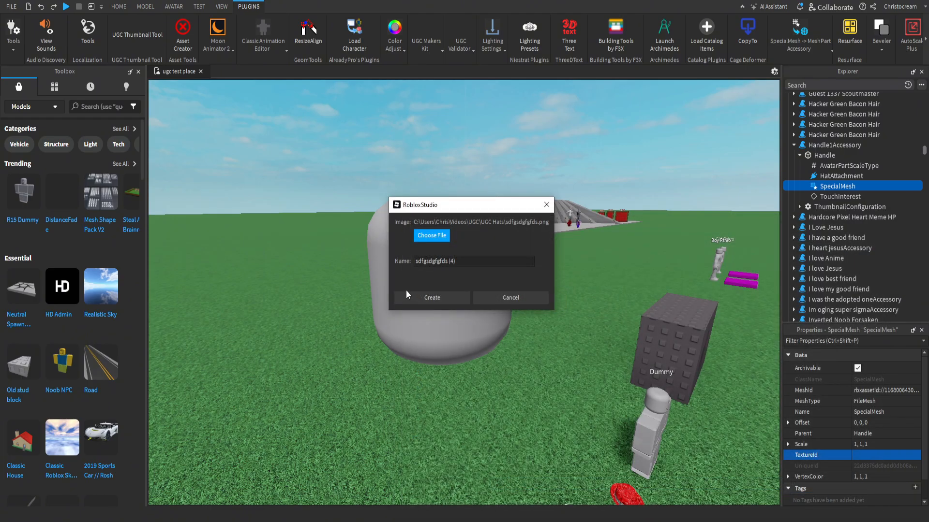
{"action": "left_click", "coordinate": [427, 296]}
{"action": "left_click", "coordinate": [479, 136]}
Step: Examine how the new texture wraps around the front, top and sides of the Handle1Accessory head
{"action": "key", "text": "d"}
{"action": "mouse_move", "coordinate": [670, 239]}
{"action": "right_mouse_down"}
{"action": "mouse_move", "coordinate": [662, 240]}
{"action": "mouse_move", "coordinate": [698, 241]}
{"action": "mouse_move", "coordinate": [669, 239]}
{"action": "mouse_move", "coordinate": [689, 240]}
{"action": "right_mouse_up"}
{"action": "key", "text": "d"}
{"action": "key", "text": "w"}
{"action": "key", "text": "a"}
{"action": "key", "text": "d"}
{"action": "key", "text": "a"}
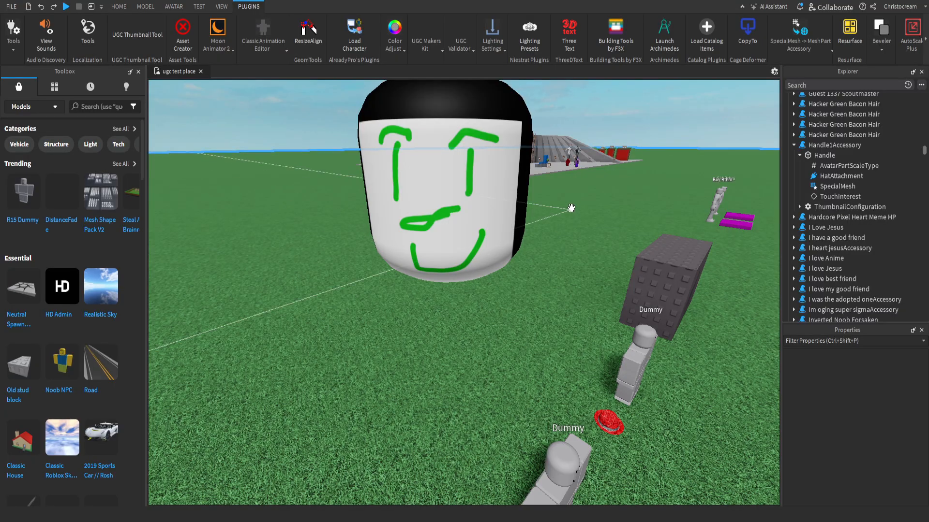
{"action": "mouse_move", "coordinate": [570, 207]}
{"action": "right_mouse_down"}
{"action": "mouse_move", "coordinate": [530, 213]}
{"action": "mouse_move", "coordinate": [572, 208]}
{"action": "right_mouse_up"}
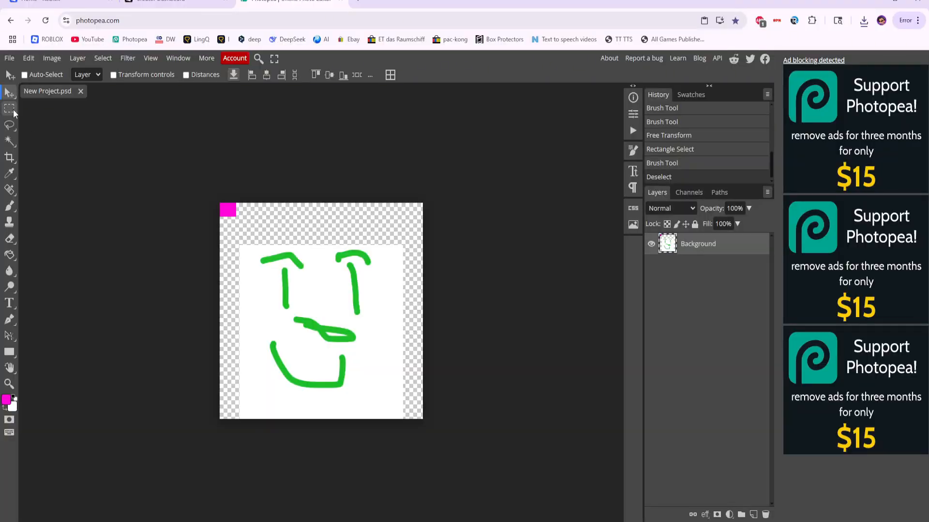
Step: In Photopea, clear the magenta corner square and fill the transparent area around the face with white using the Paint Bucket
{"action": "left_click", "coordinate": [10, 109]}
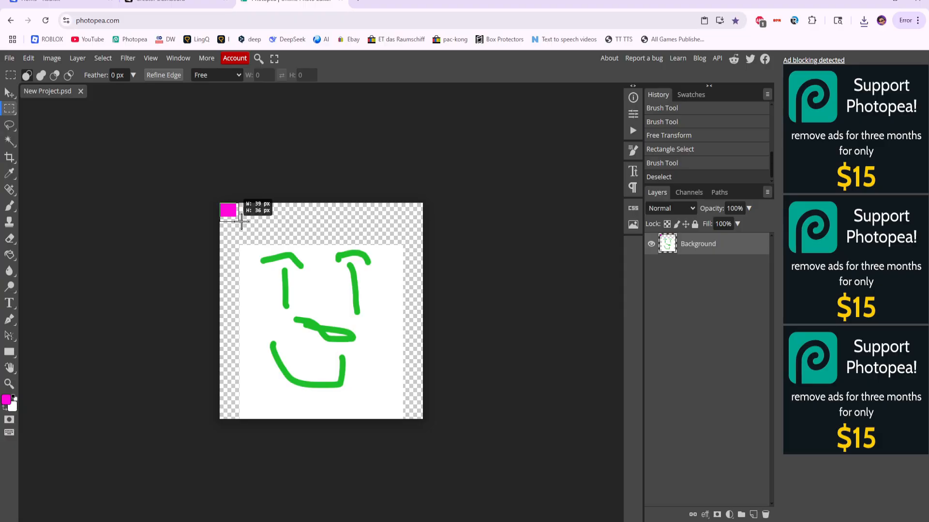
{"action": "left_click_drag", "start_coordinate": [241, 222], "coordinate": [241, 221]}
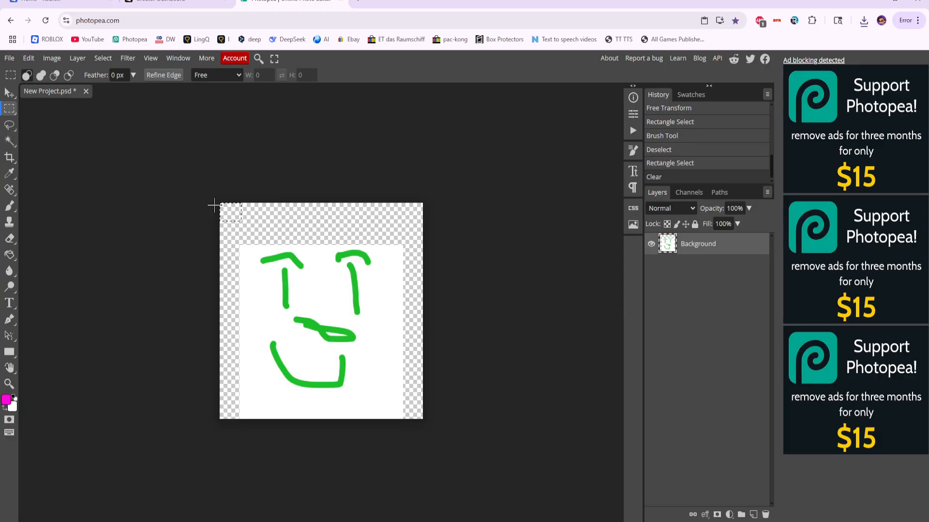
{"action": "key", "text": "g"}
{"action": "key", "text": "x"}
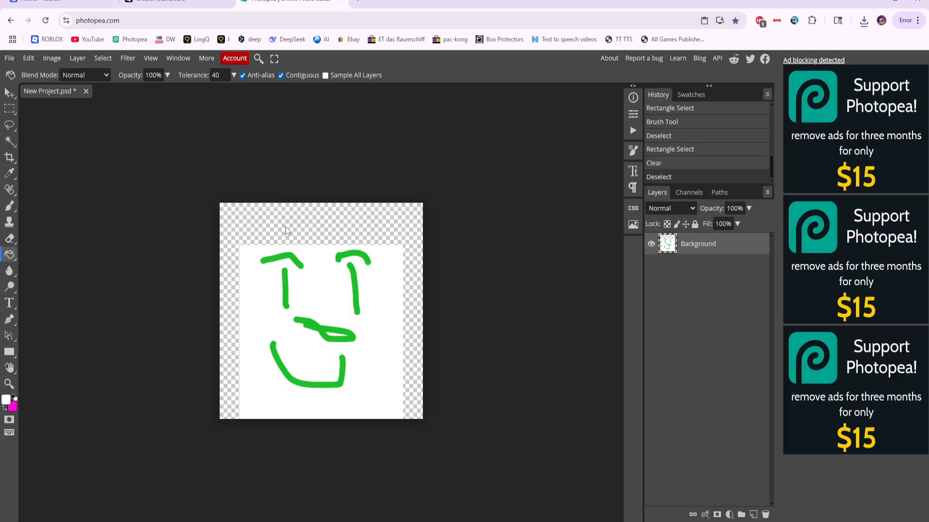
{"action": "left_click", "coordinate": [288, 231]}
Step: Export the face image with the filled white margins as a PNG
{"action": "left_click", "coordinate": [9, 58]}
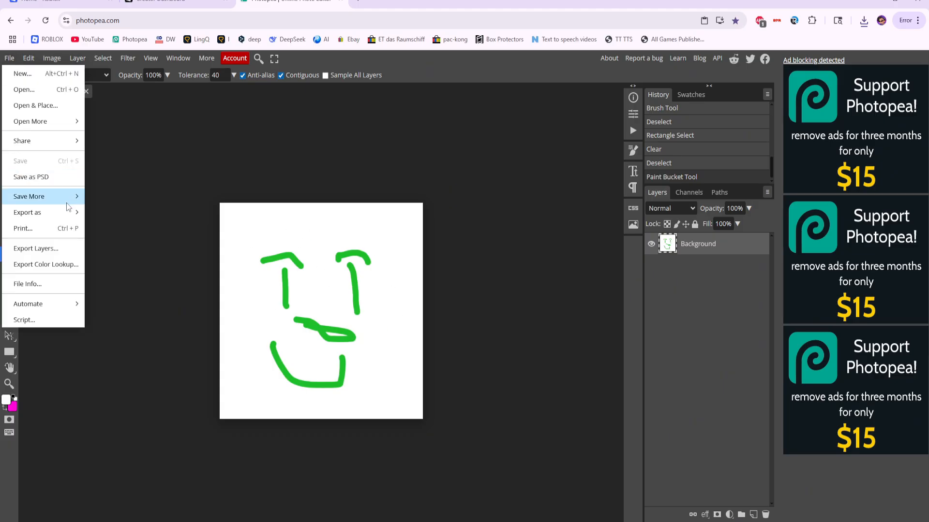
{"action": "mouse_move", "coordinate": [31, 211]}
{"action": "left_click", "coordinate": [104, 213]}
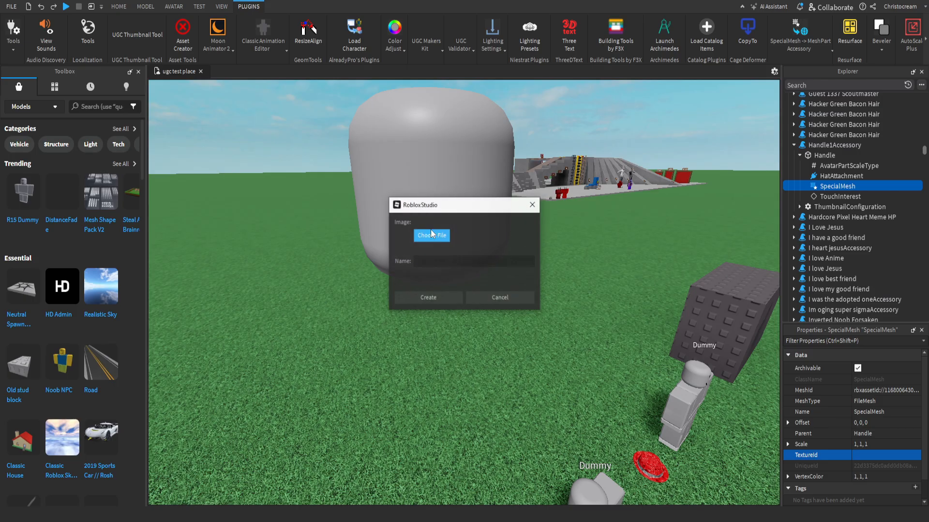
Step: In Roblox Studio, upload the updated sdfgsdgfgfds image as the TextureId of Handle1Accessory's SpecialMesh
{"action": "left_click", "coordinate": [430, 234]}
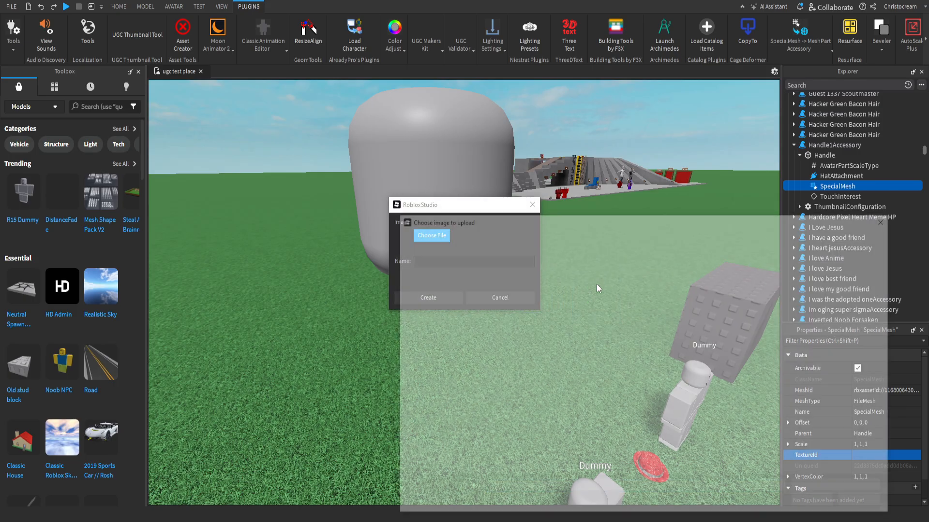
{"action": "double_click", "coordinate": [603, 282]}
{"action": "left_click", "coordinate": [416, 298]}
{"action": "left_click", "coordinate": [548, 126]}
{"action": "mouse_move", "coordinate": [575, 155]}
{"action": "right_mouse_down"}
{"action": "mouse_move", "coordinate": [558, 152]}
{"action": "mouse_move", "coordinate": [573, 156]}
{"action": "mouse_move", "coordinate": [576, 175]}
{"action": "mouse_move", "coordinate": [646, 154]}
{"action": "mouse_move", "coordinate": [581, 145]}
{"action": "mouse_move", "coordinate": [575, 160]}
{"action": "right_mouse_up"}
{"action": "key", "text": "s"}
{"action": "key", "text": "w"}
{"action": "key", "text": "d"}
{"action": "key", "text": "w"}
Step: Rename the Handle1Accessory accessory to "sdfsdkjfhskdjfhsd"
{"action": "left_click", "coordinate": [575, 238]}
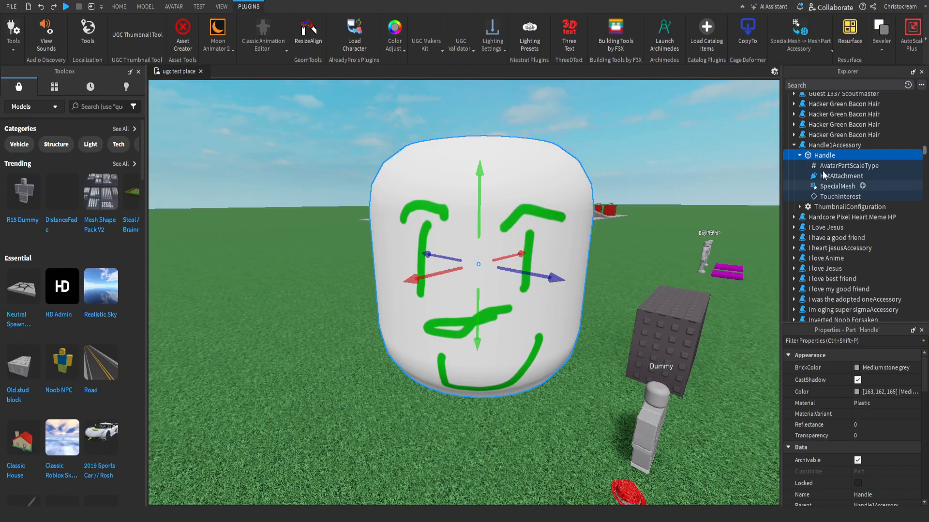
{"action": "left_click", "coordinate": [794, 145]}
{"action": "left_click", "coordinate": [818, 146]}
{"action": "left_click", "coordinate": [819, 146]}
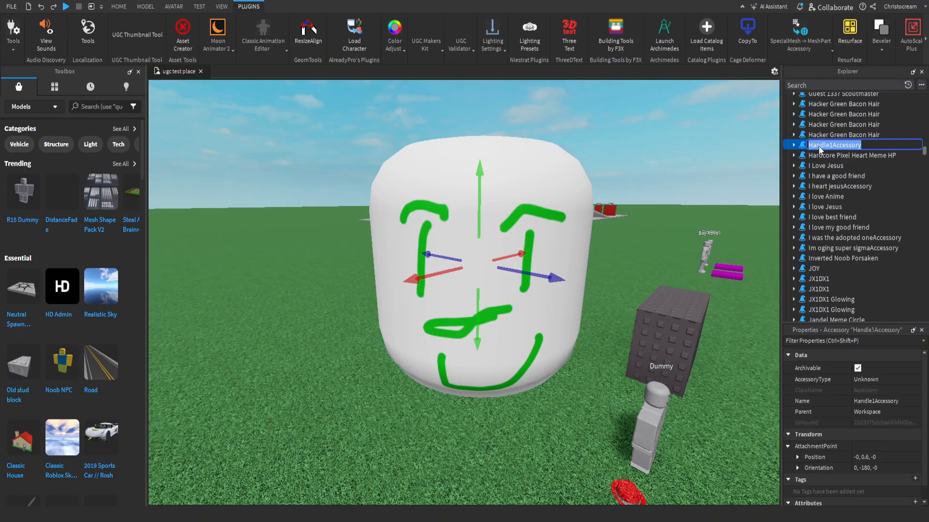
{"action": "type", "text": "sdfsdkjfhskdjfhsd"}
{"action": "key", "text": "Return"}
Step: Start saving the renamed accessory to Roblox and set its content type to Avatar Item
{"action": "right_click", "coordinate": [818, 147]}
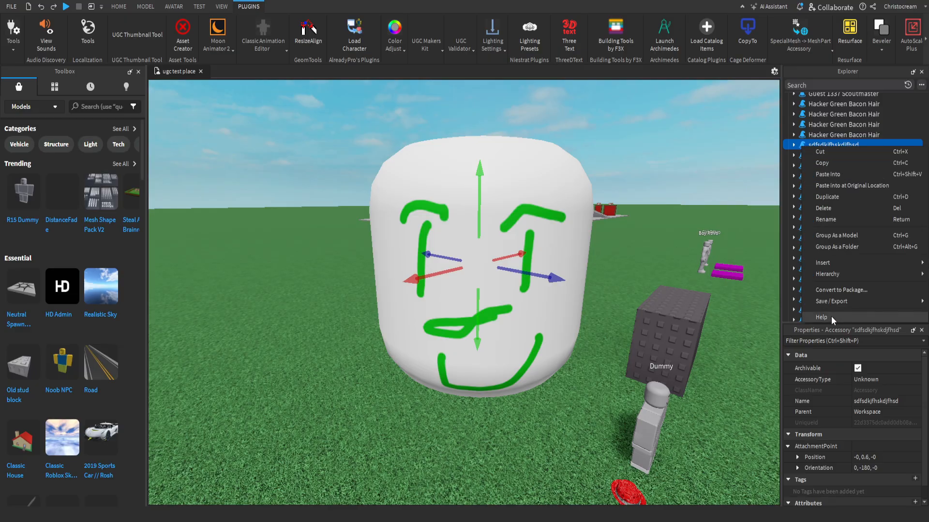
{"action": "mouse_move", "coordinate": [820, 302]}
{"action": "left_click", "coordinate": [780, 300]}
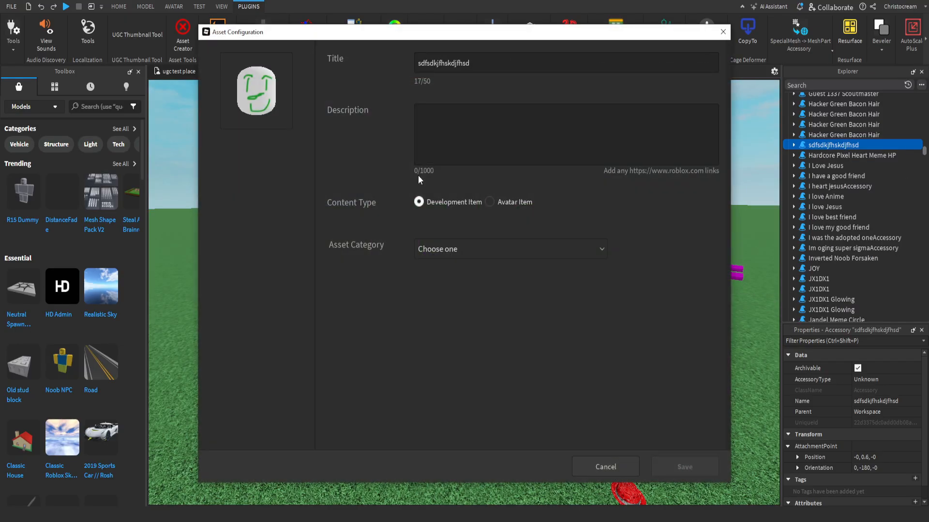
{"action": "left_click", "coordinate": [521, 204]}
Step: Complete the asset form with the category Hat, the creator Me and the description "dxfgbdfxghbdfxghnfdghndfgnfgdn"
{"action": "left_click", "coordinate": [501, 251]}
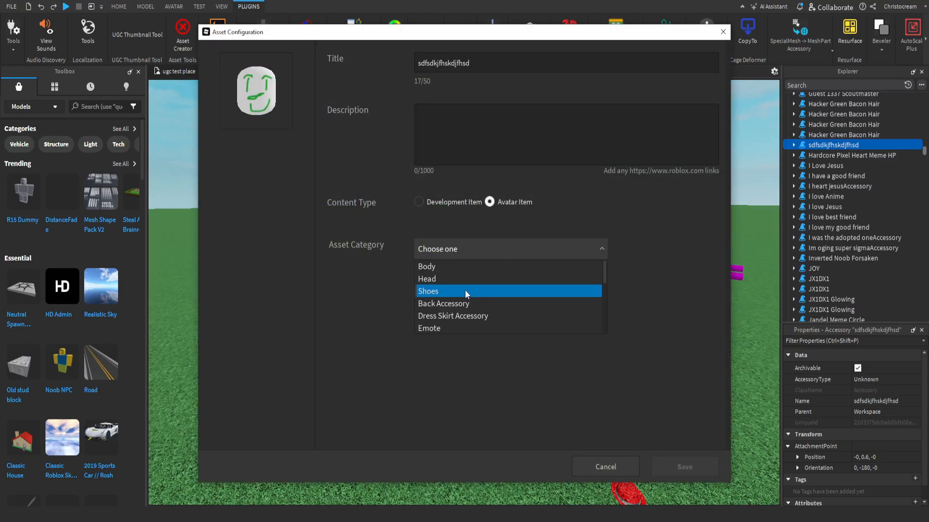
{"action": "scroll", "coordinate": [466, 289], "scroll_direction": "down", "scroll_amount": 2}
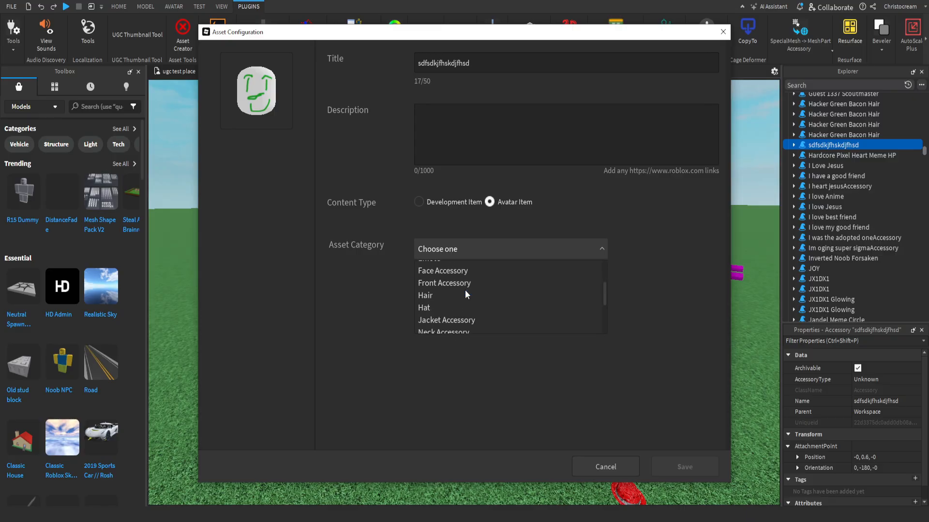
{"action": "left_click", "coordinate": [425, 295]}
{"action": "left_click", "coordinate": [450, 248]}
{"action": "scroll", "coordinate": [443, 291], "scroll_direction": "down", "scroll_amount": 2}
{"action": "left_click", "coordinate": [420, 316]}
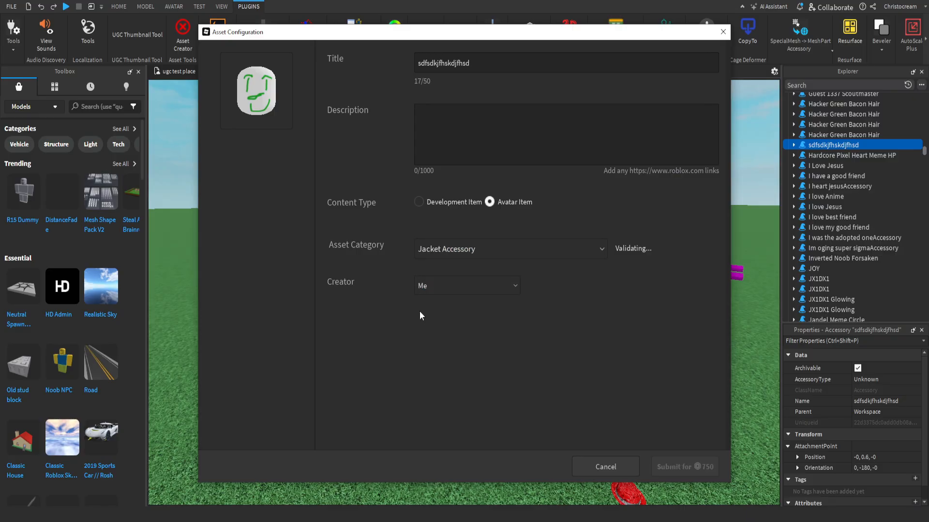
{"action": "left_click", "coordinate": [449, 256]}
{"action": "scroll", "coordinate": [435, 298], "scroll_direction": "down", "scroll_amount": 2}
{"action": "left_click", "coordinate": [430, 304]}
{"action": "left_click", "coordinate": [433, 286]}
{"action": "left_click", "coordinate": [438, 298]}
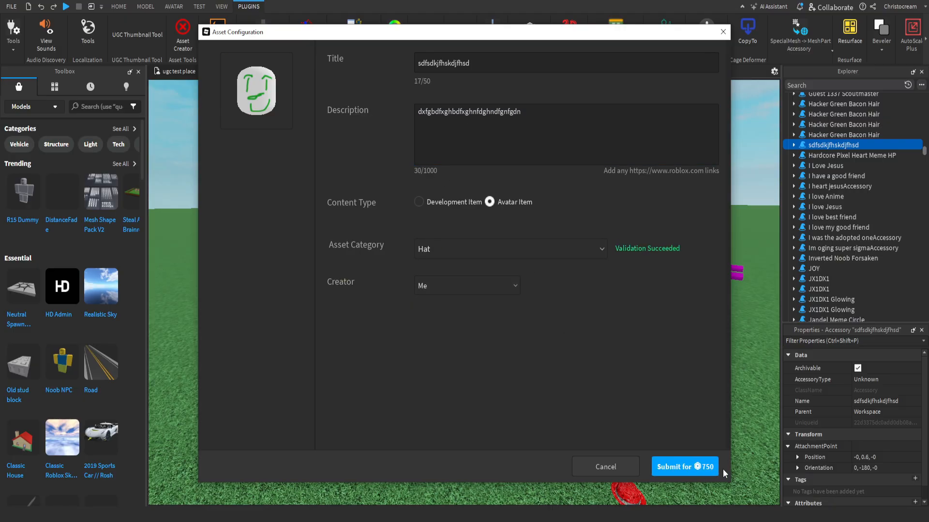
Step: Open the paid submission confirmation for the accessory, decline the payment and cancel the asset configuration
{"action": "left_click", "coordinate": [681, 468]}
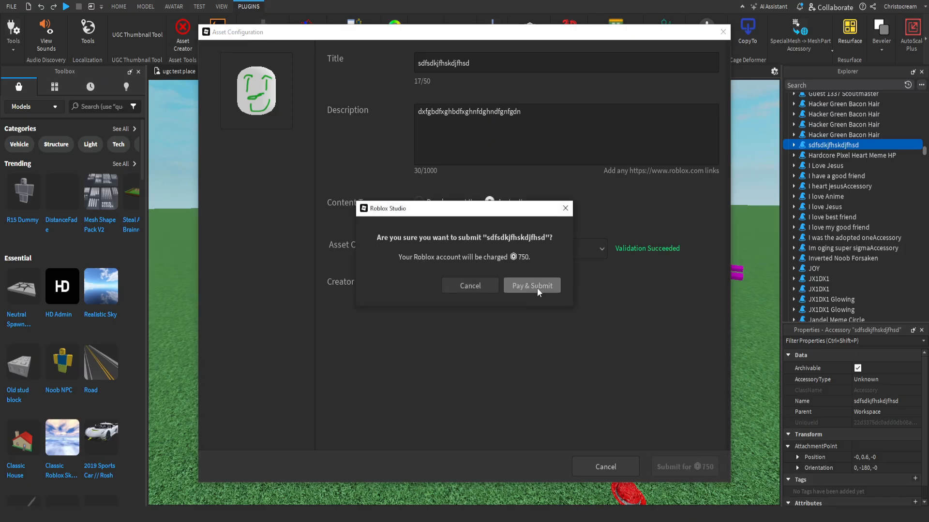
{"action": "left_click", "coordinate": [486, 284]}
{"action": "left_click", "coordinate": [671, 466]}
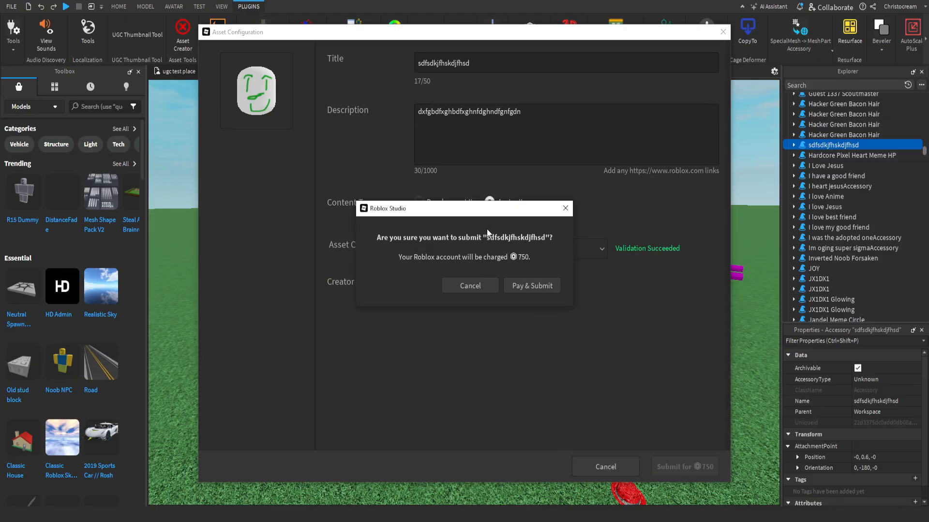
{"action": "left_click", "coordinate": [474, 287]}
{"action": "left_click", "coordinate": [602, 468]}
{"action": "left_click", "coordinate": [504, 272]}
Step: Upload the sdfgsdgfgfds image as the TextureId of the SpecialMesh in the untextured defaultAccessory head
{"action": "right_click_drag", "start_coordinate": [557, 215], "coordinate": [556, 214]}
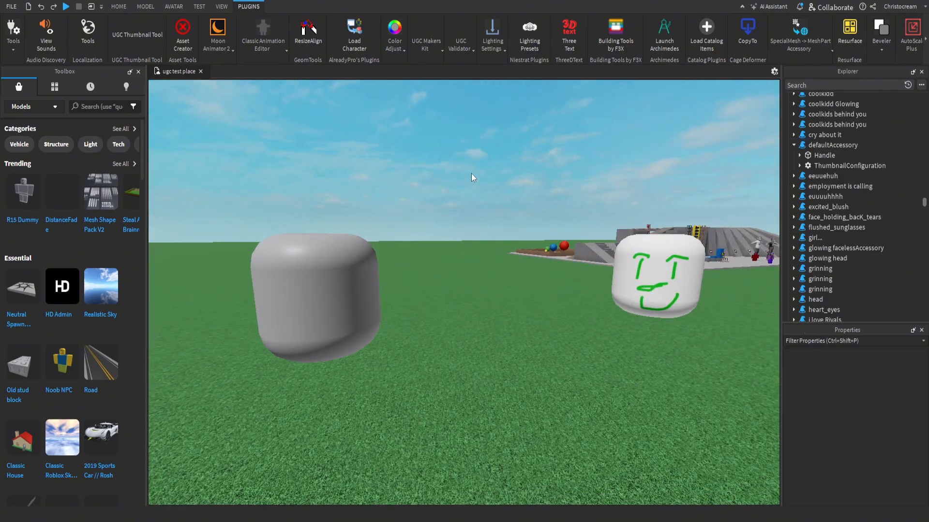
{"action": "key", "text": "a"}
{"action": "left_click", "coordinate": [390, 284]}
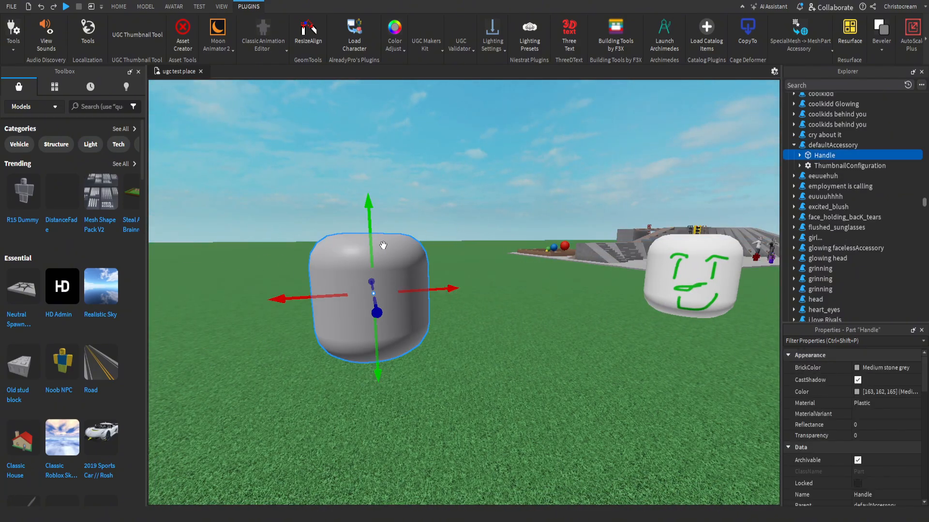
{"action": "key", "text": "f"}
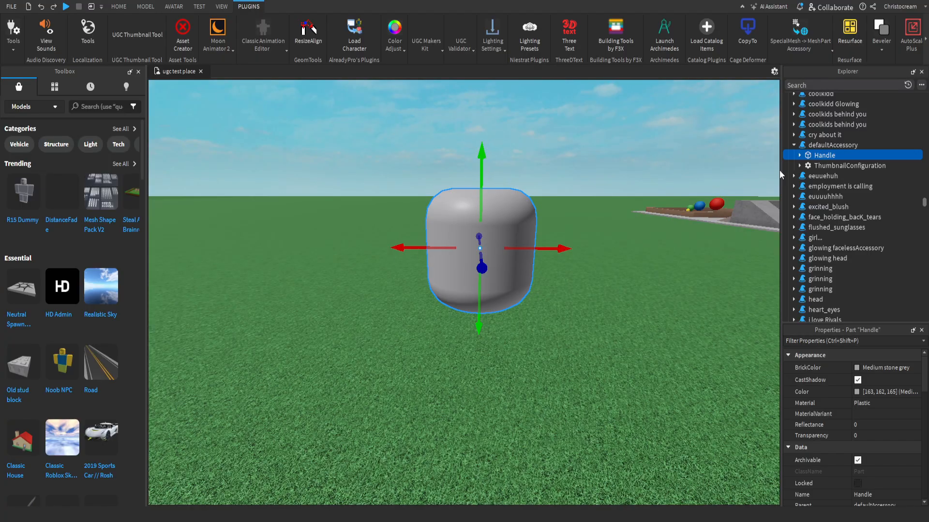
{"action": "left_click", "coordinate": [800, 155]}
{"action": "left_click", "coordinate": [828, 185]}
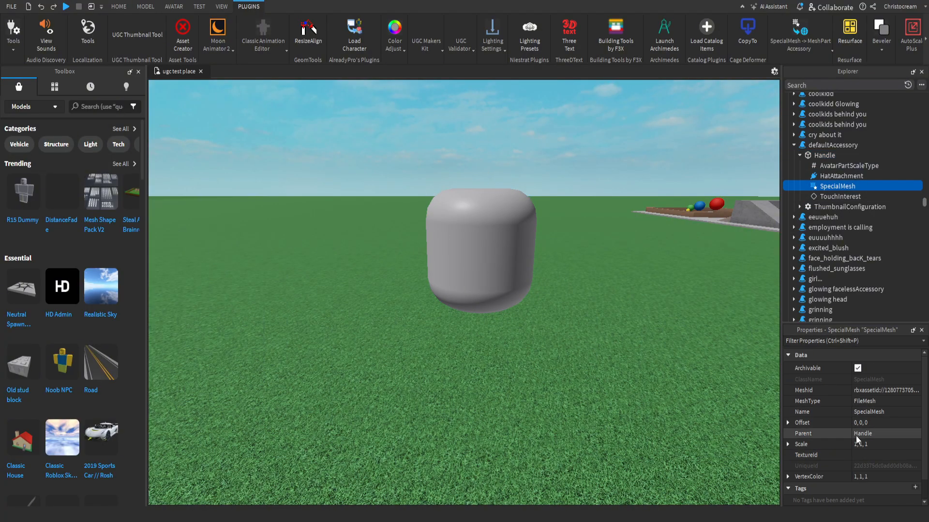
{"action": "left_click", "coordinate": [863, 456]}
{"action": "left_click", "coordinate": [824, 438]}
{"action": "left_click", "coordinate": [432, 235]}
{"action": "double_click", "coordinate": [595, 288]}
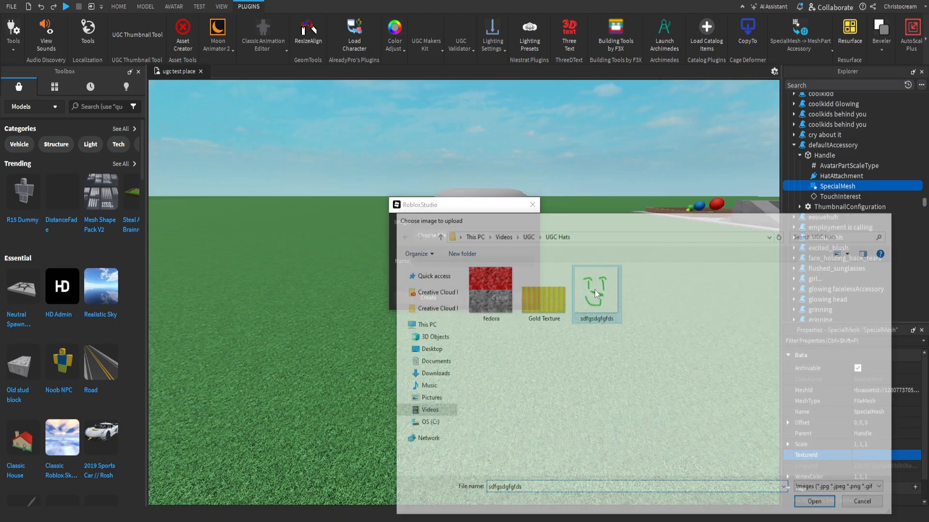
{"action": "left_click", "coordinate": [442, 298]}
{"action": "scroll", "coordinate": [587, 172], "scroll_direction": "up", "scroll_amount": 3}
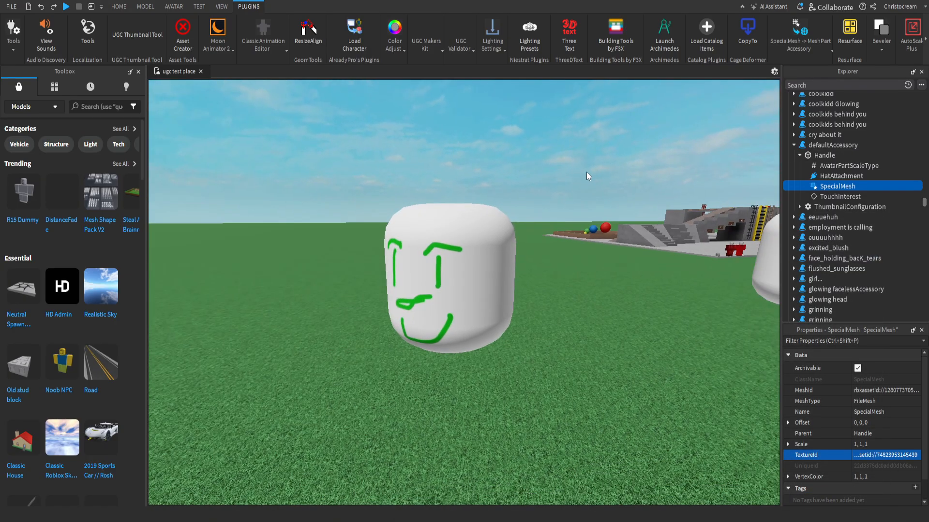
Step: Create a front-facing thumbnail for defaultAccessory with the UGC Thumbnail Tool
{"action": "left_click", "coordinate": [802, 145]}
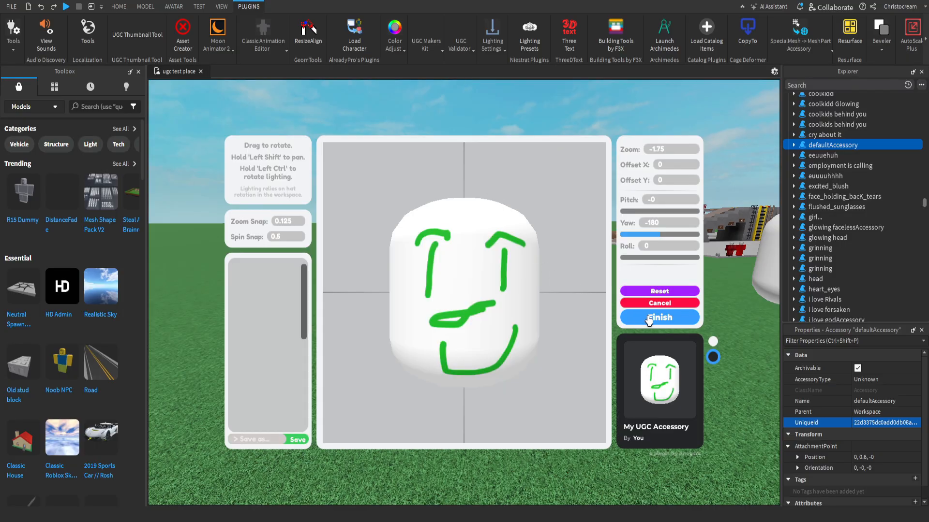
{"action": "left_click", "coordinate": [653, 318]}
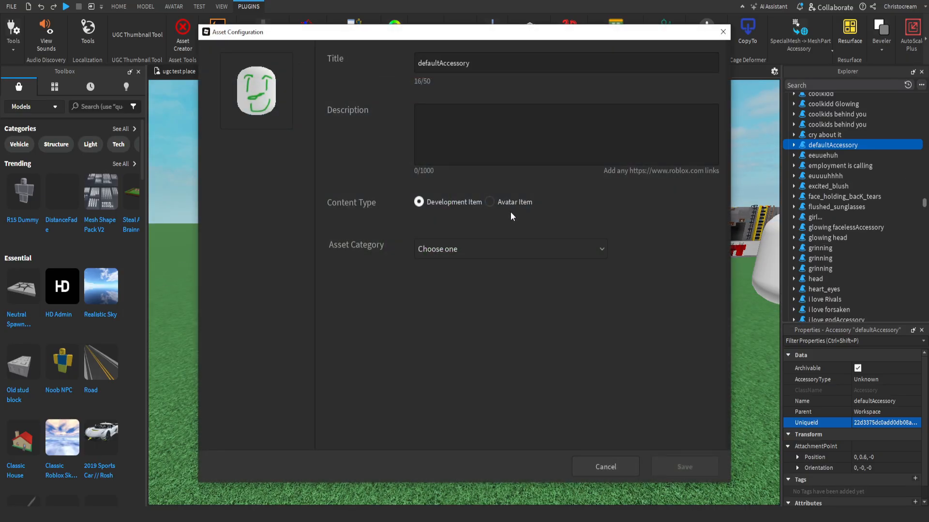
Step: Set defaultAccessory's content type to Avatar Item, pick an asset category and close the asset configuration
{"action": "left_click", "coordinate": [489, 202]}
{"action": "left_click", "coordinate": [511, 248]}
{"action": "scroll", "coordinate": [475, 283], "scroll_direction": "down", "scroll_amount": 5}
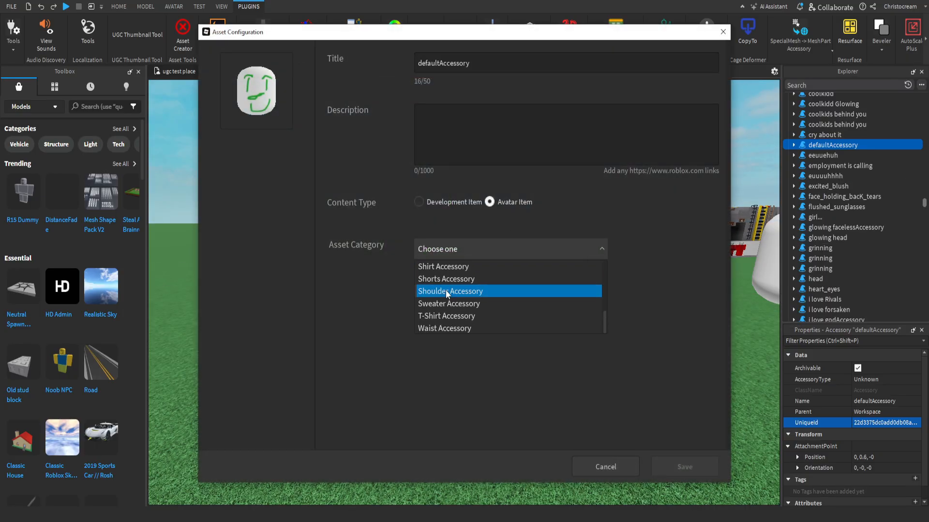
{"action": "scroll", "coordinate": [435, 293], "scroll_direction": "up", "scroll_amount": 3}
{"action": "left_click", "coordinate": [431, 294]}
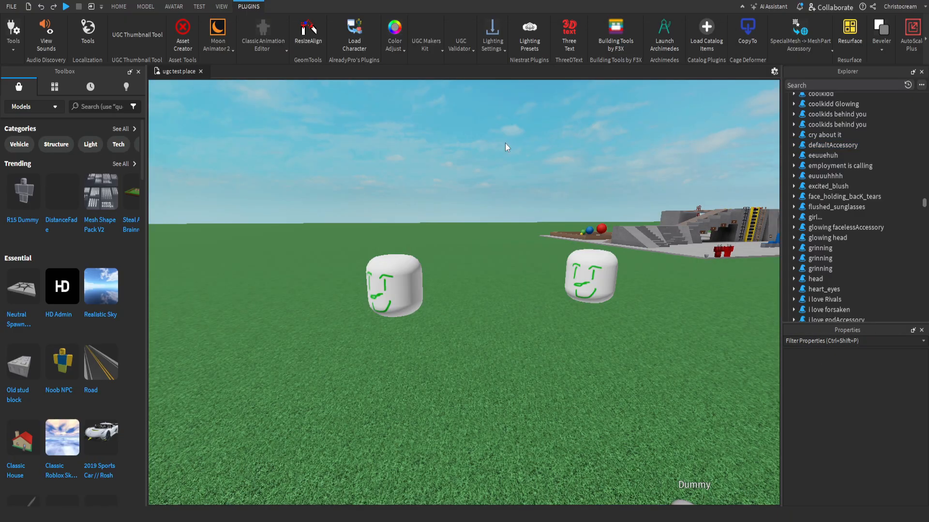
Step: Compare how the face texture sits on the two textured heads from several distances and angles
{"action": "key", "text": "w"}
{"action": "key", "text": "s"}
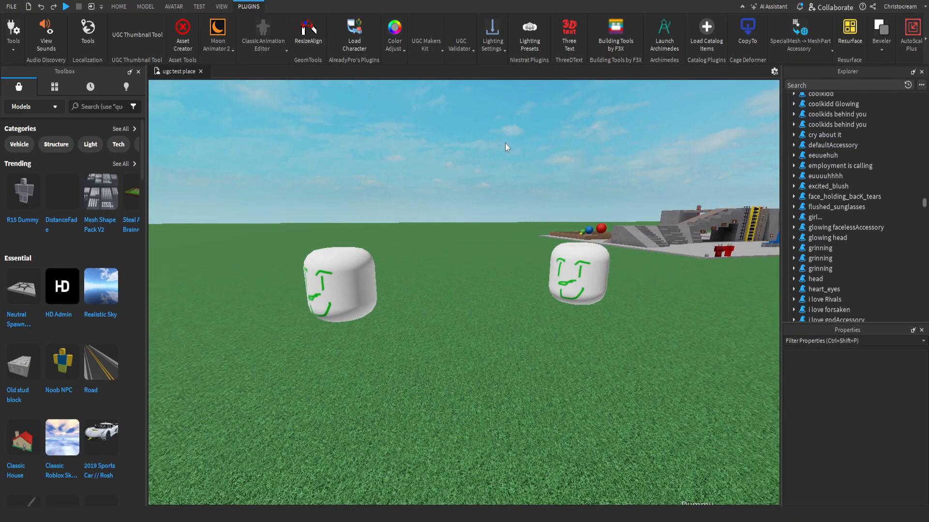
{"action": "key", "text": "s"}
{"action": "key", "text": "d"}
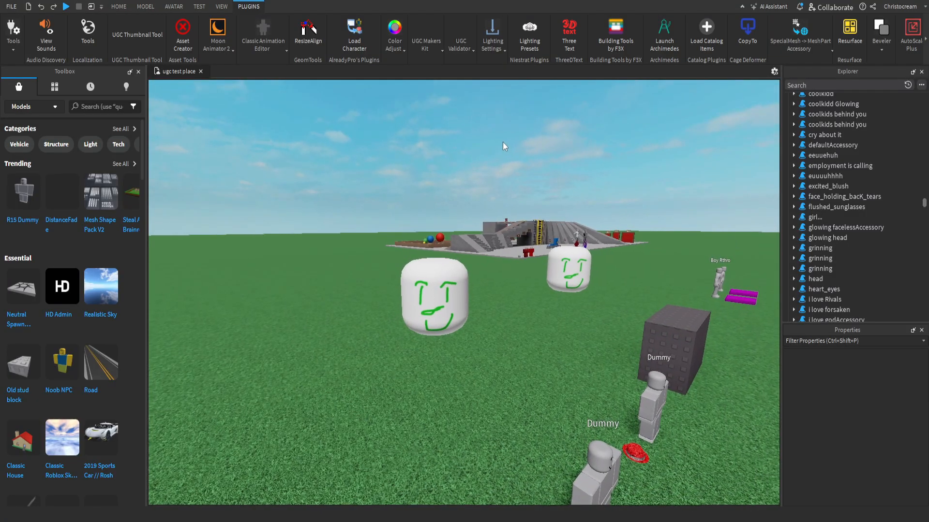
{"action": "key", "text": "w"}
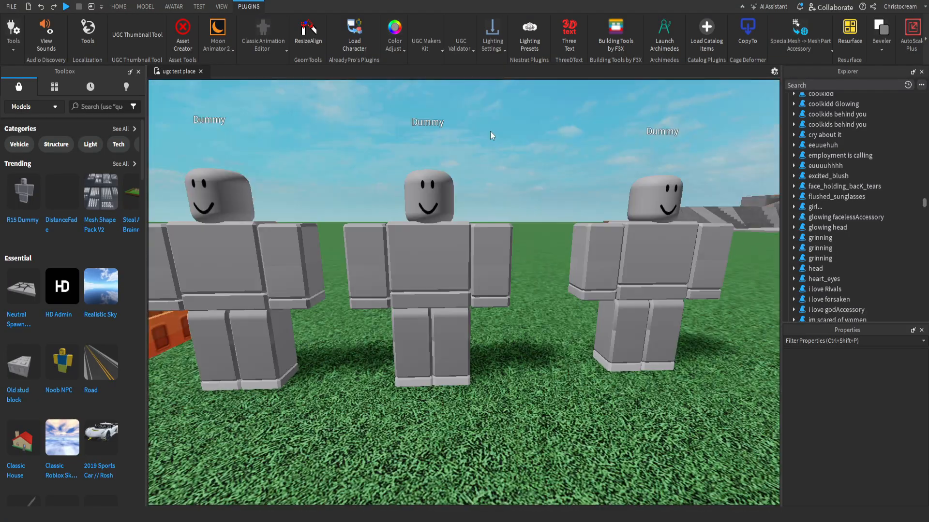
Step: Examine the middle dummy's head up close and compare it with the dummies beside it
{"action": "key", "text": "w"}
{"action": "key", "text": "s"}
{"action": "key", "text": "w"}
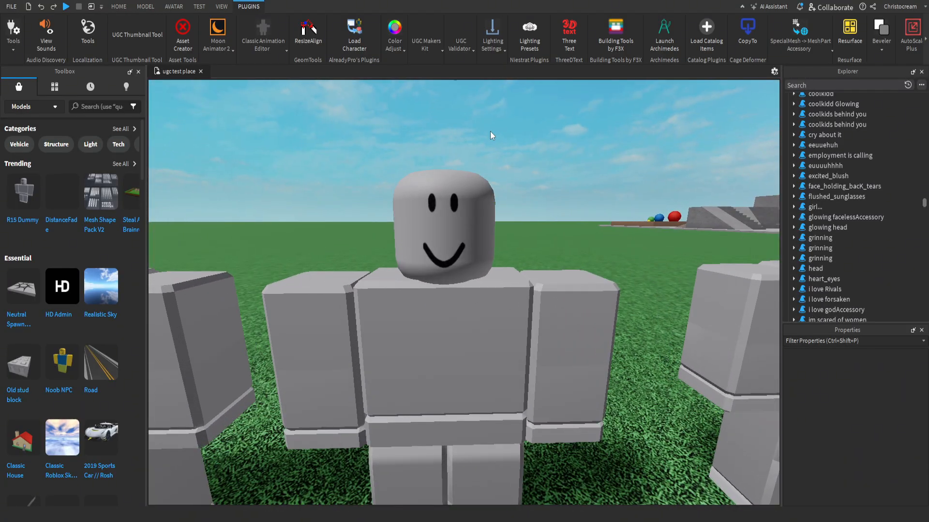
{"action": "key", "text": "s"}
{"action": "key", "text": "w"}
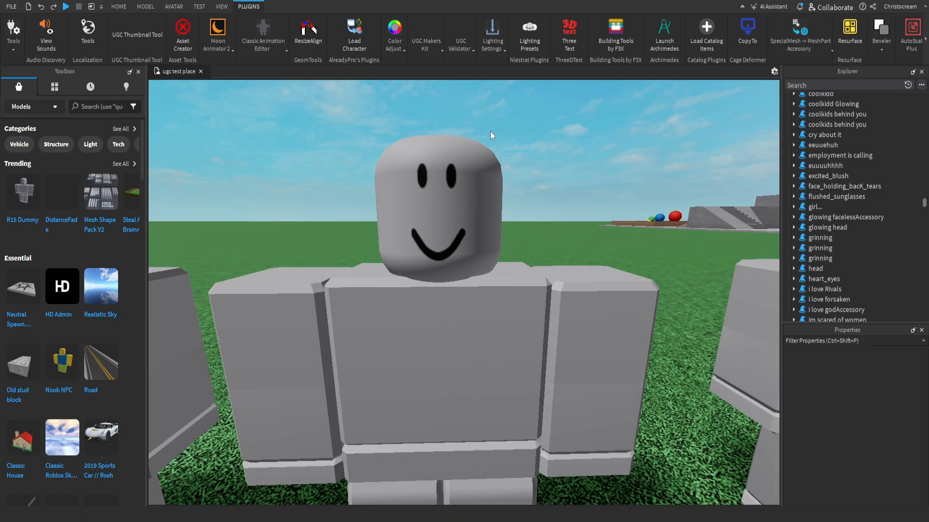
{"action": "key", "text": "s"}
{"action": "key", "text": "w"}
{"action": "key", "text": "s"}
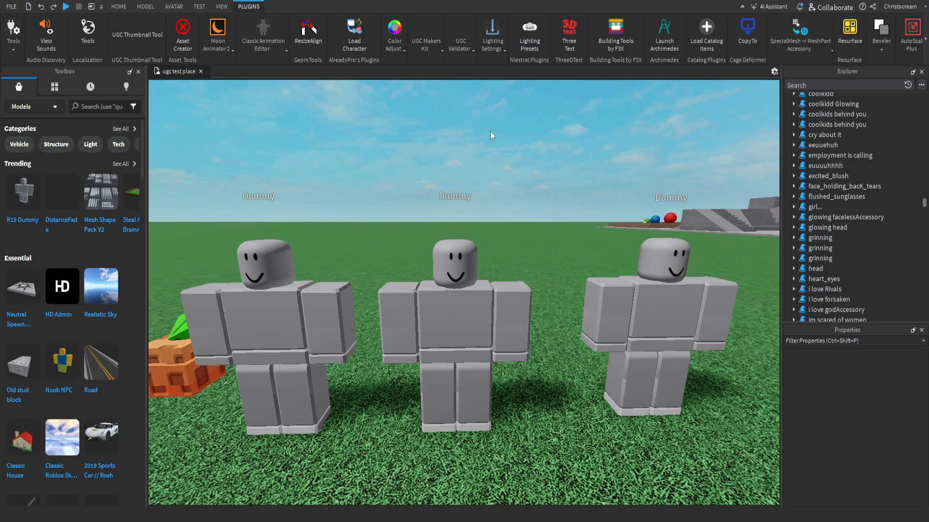